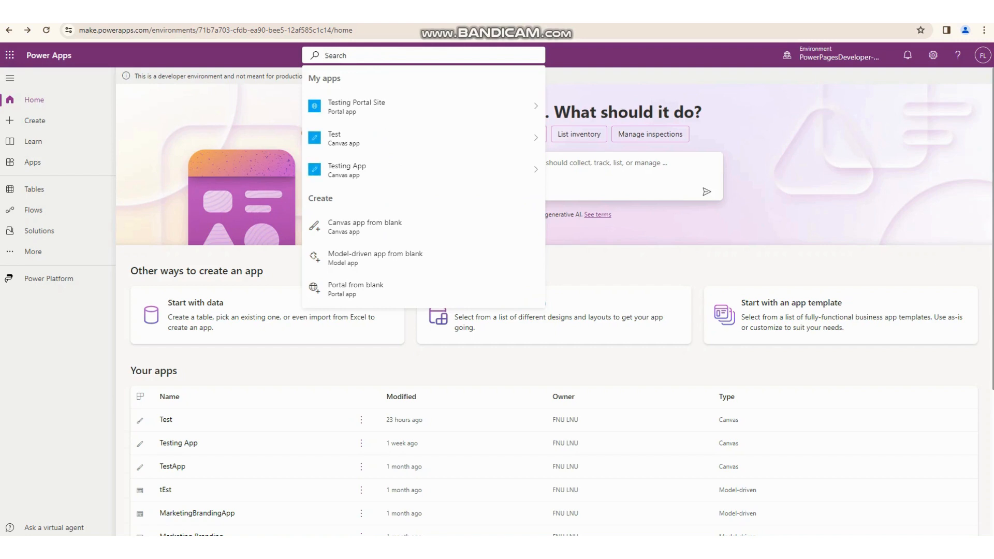
# - Search for "Canvas" and start a canvas app from blank
pyautogui.write('Canvas')
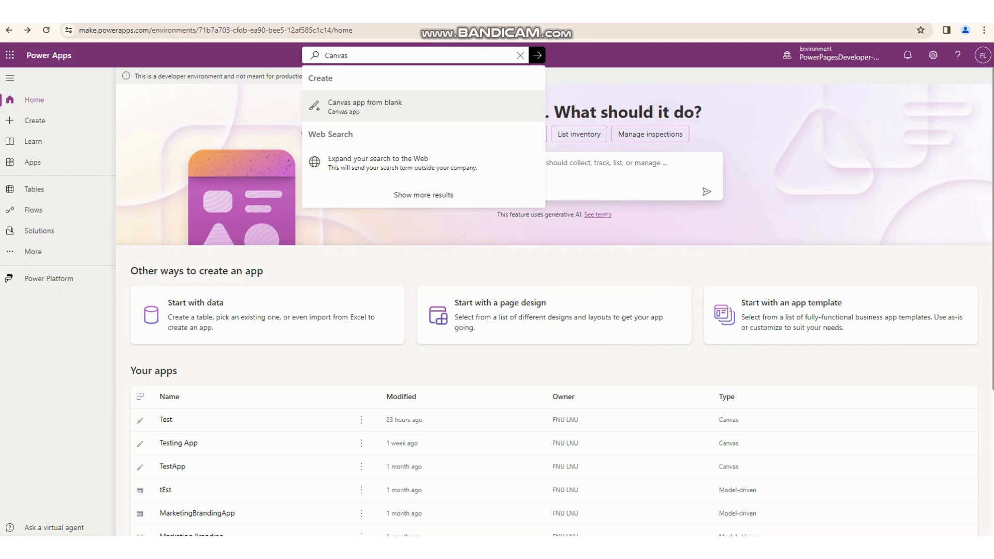
pyautogui.click(365, 106)
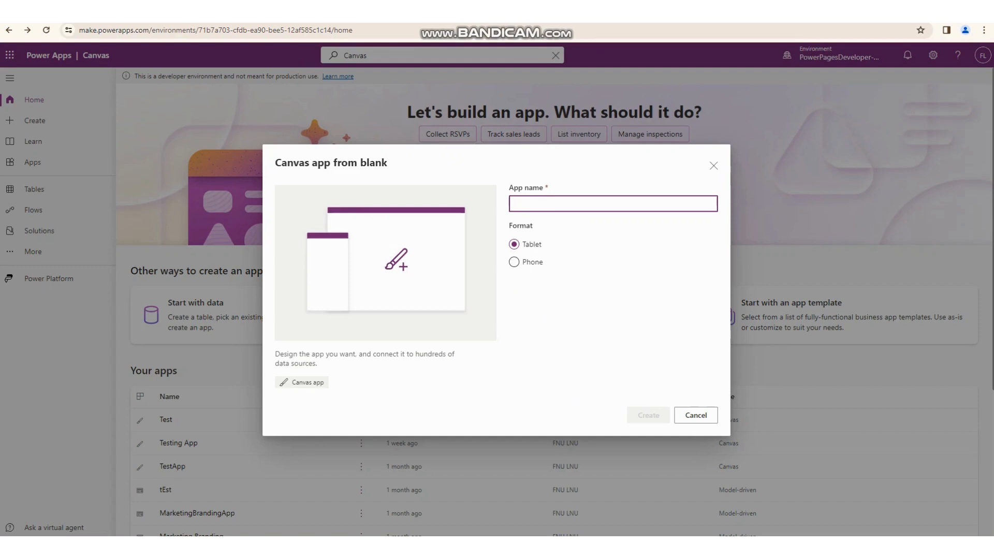
pyautogui.hotkey('ctrl', 'alt', 'd')
pyautogui.moveTo(313, 203)
pyautogui.mouseDown()
pyautogui.moveTo(368, 270)
pyautogui.moveTo(472, 311)
pyautogui.mouseUp()
pyautogui.moveTo(301, 229); pyautogui.dragTo(370, 324)
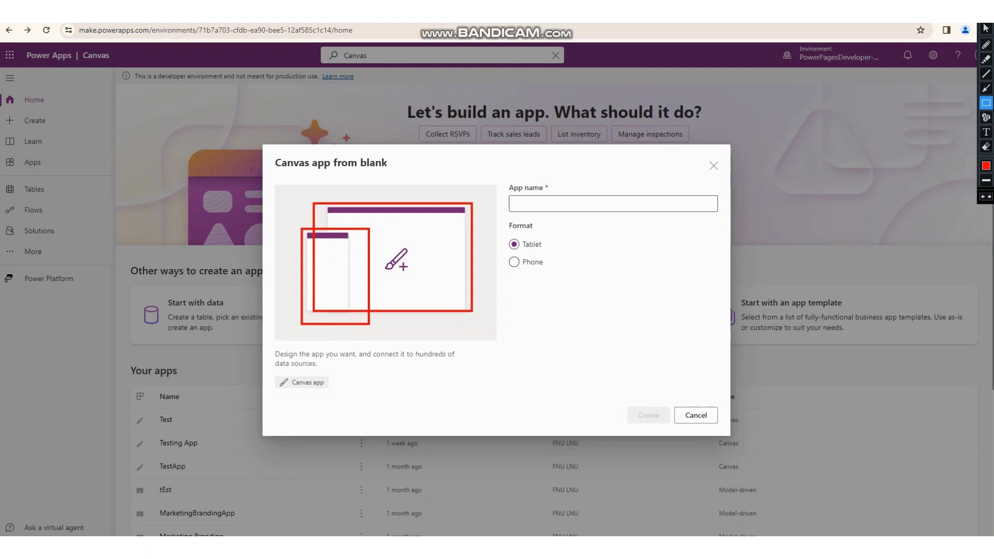
pyautogui.press('Escape')
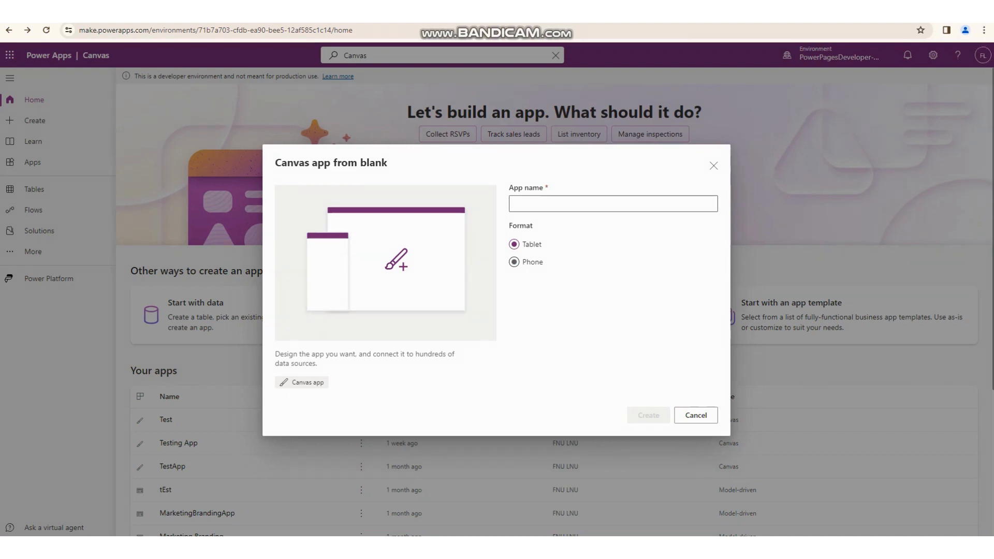
# - Create the blank canvas app in Tablet format with the name Testing
pyautogui.click(514, 262)
pyautogui.click(514, 244)
pyautogui.click(613, 204)
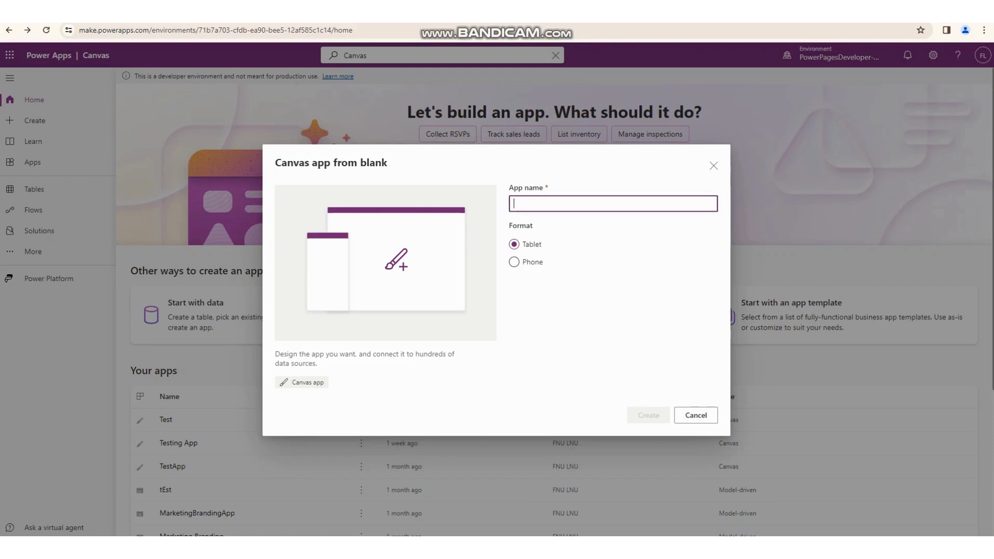
pyautogui.write('Testing')
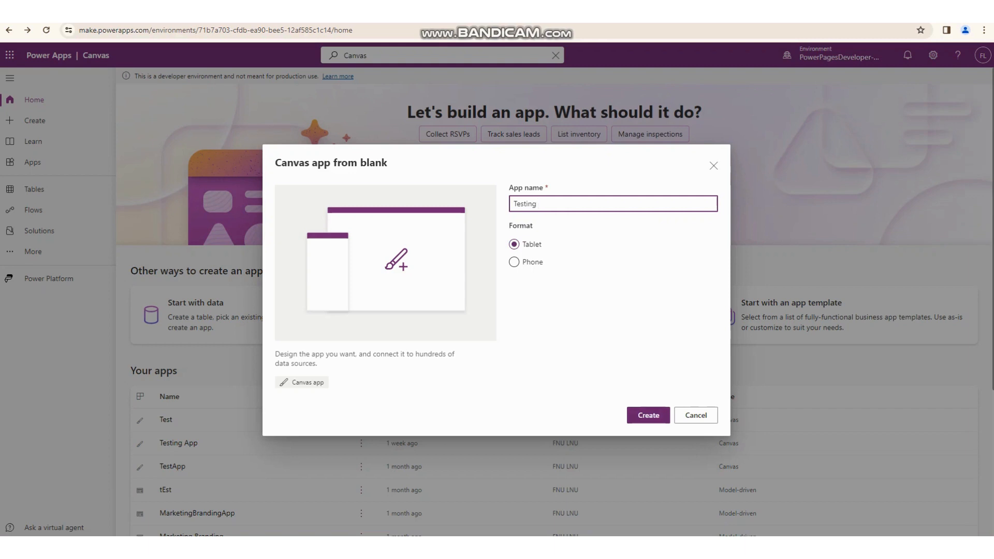
pyautogui.click(648, 415)
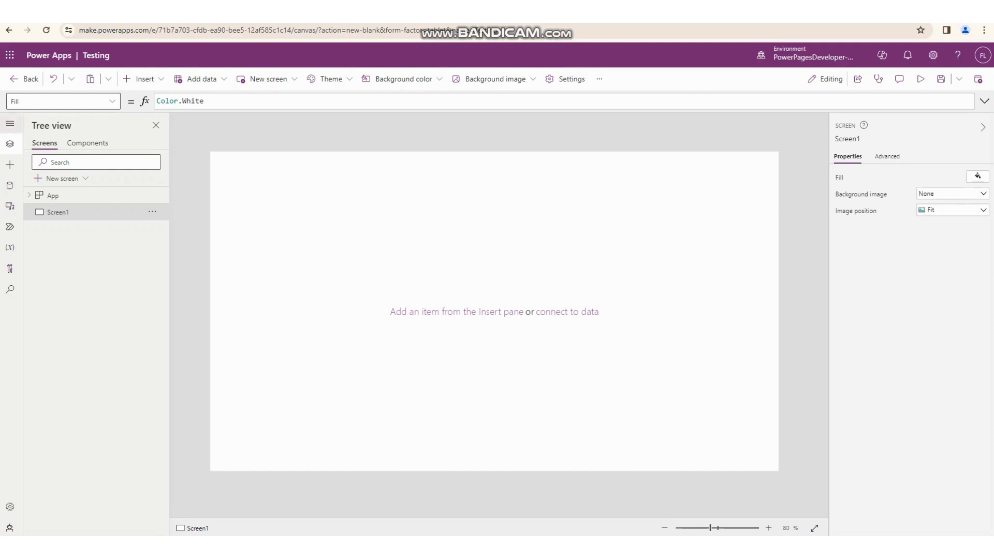
# - Expand the side navigation to show its item names and view the undo and clipboard options
pyautogui.click(10, 124)
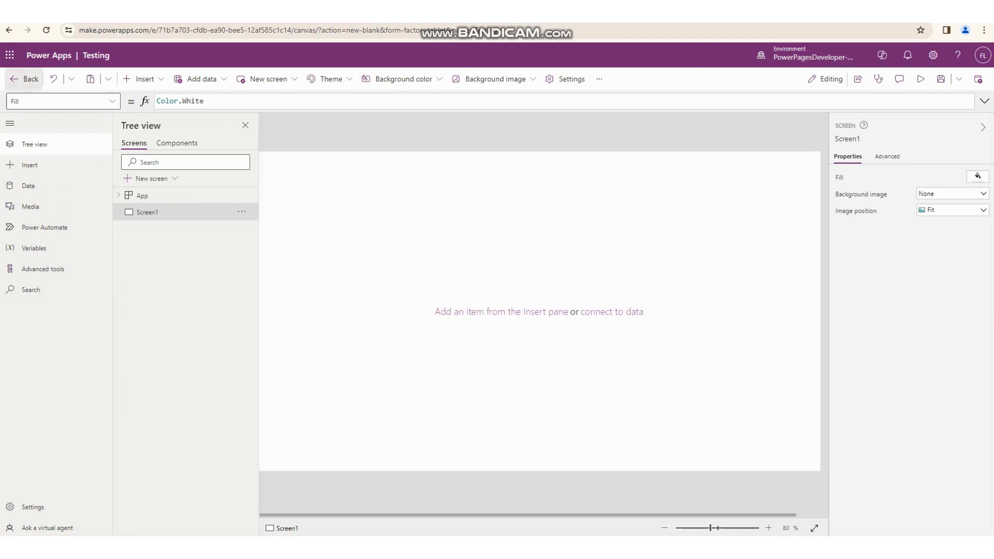
pyautogui.click(71, 79)
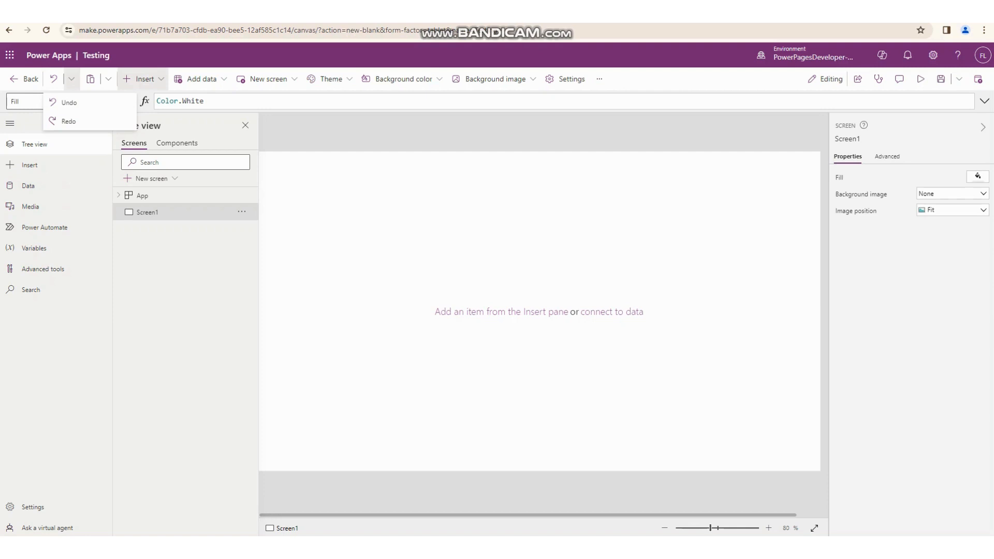
pyautogui.click(108, 79)
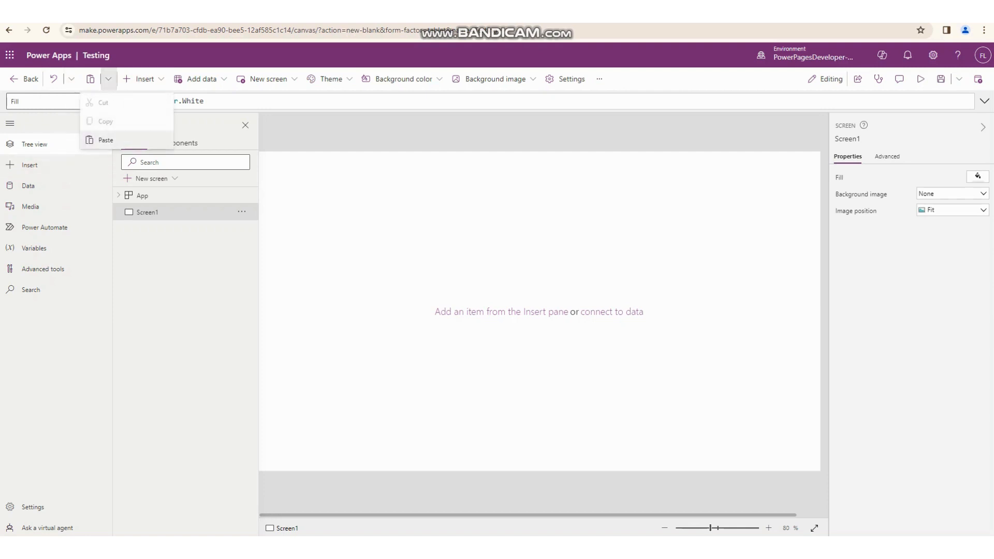
pyautogui.click(109, 79)
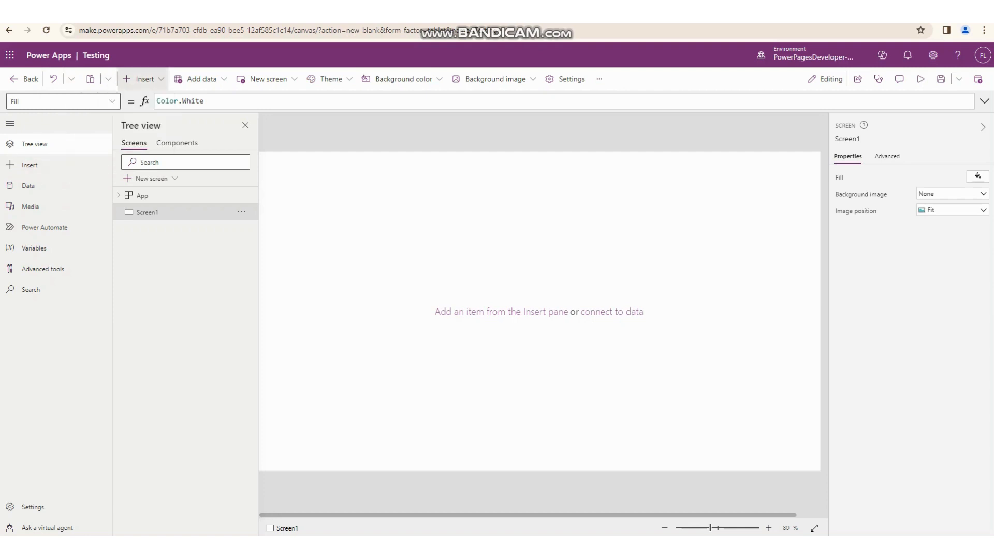
# - Insert a text label in the upper middle of Screen1, about 365 wide and 63 high
pyautogui.click(141, 79)
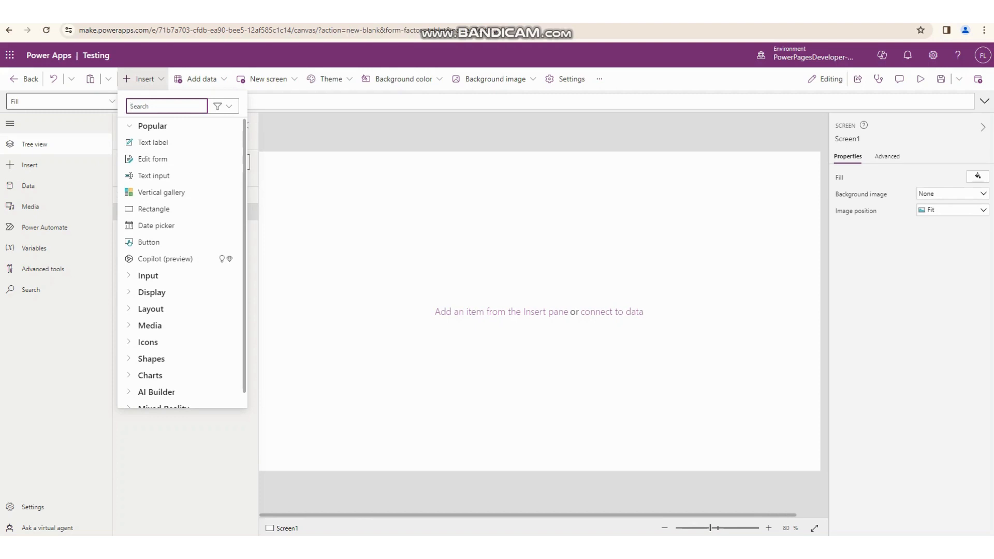
pyautogui.moveTo(153, 142); pyautogui.dragTo(383, 186)
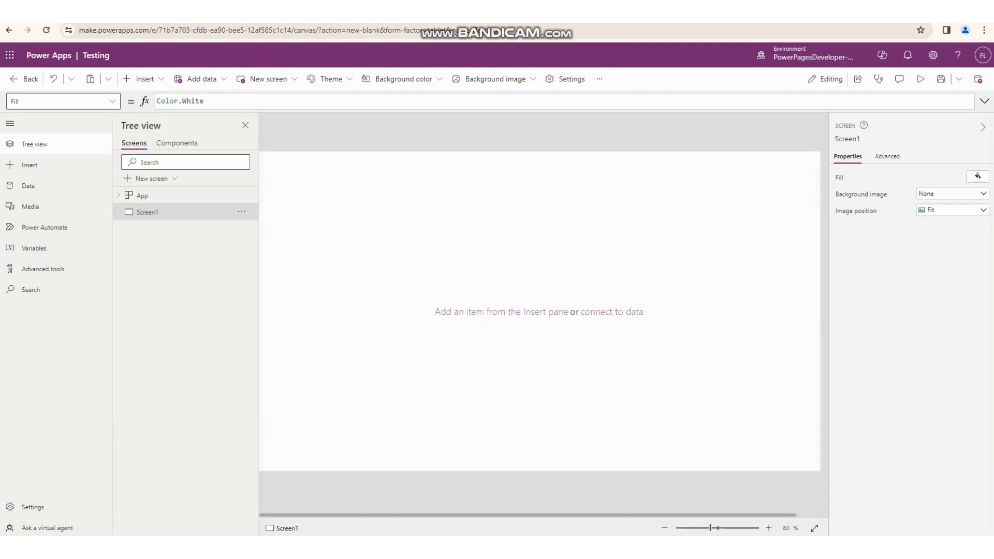
pyautogui.moveTo(493, 197); pyautogui.dragTo(583, 207)
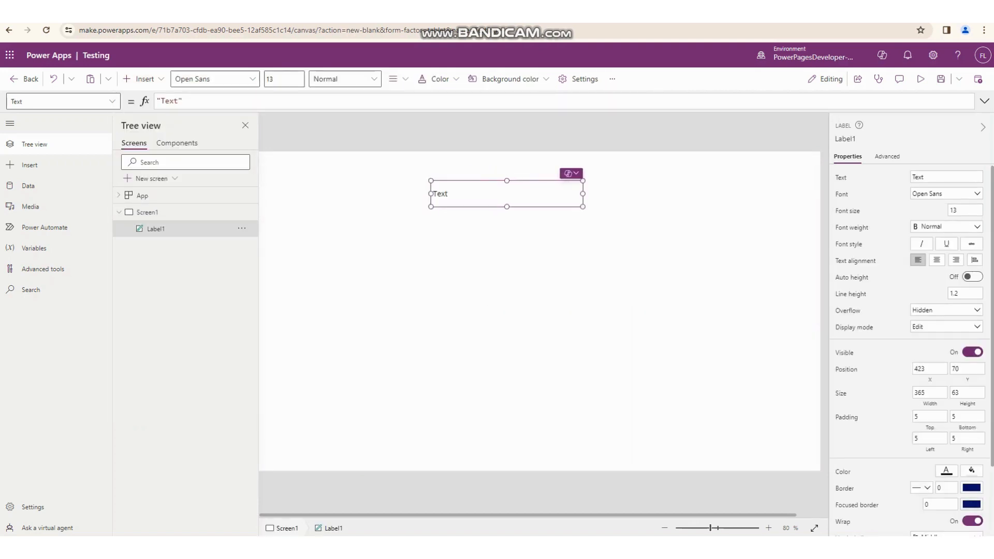
# - Set the label's text to "Mobile Nuumber"
pyautogui.moveTo(926, 177); pyautogui.dragTo(911, 177)
pyautogui.write('Mobile N')
pyautogui.write('um')
pyautogui.write('umber')
pyautogui.click(538, 269)
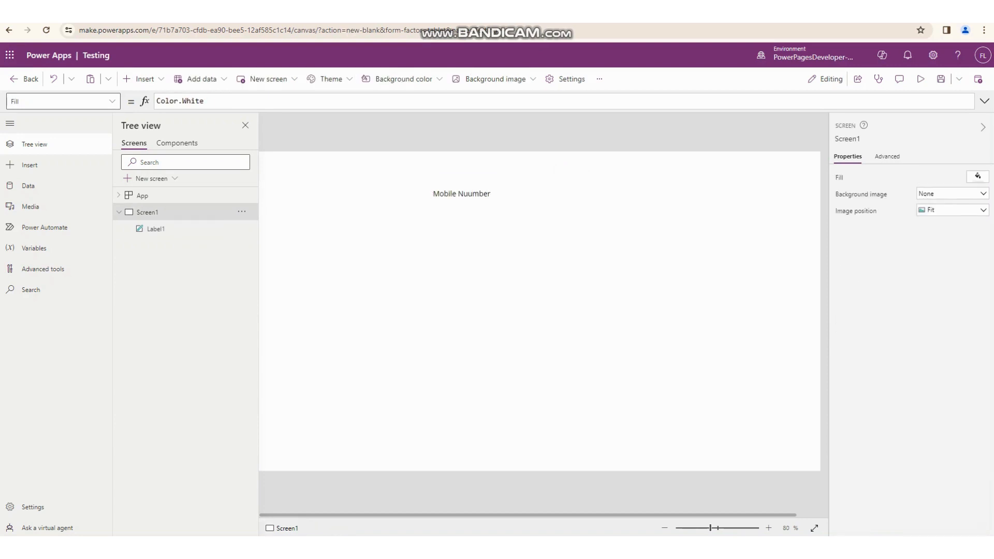
# - Delete the text label from Screen1
pyautogui.click(506, 194)
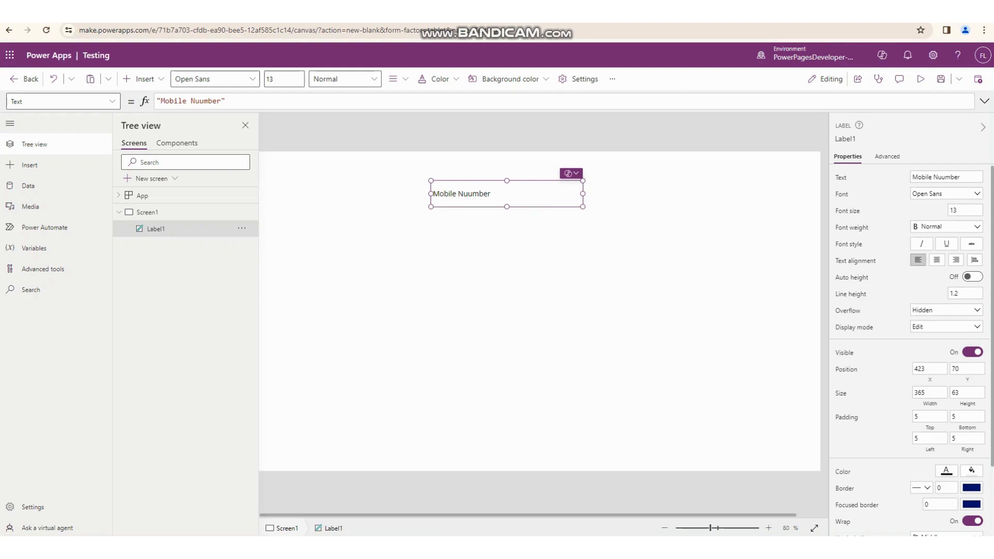
pyautogui.press('Delete')
# - Examine the AI Builder and Mixed Reality controls and the popular components available for insertion
pyautogui.click(140, 79)
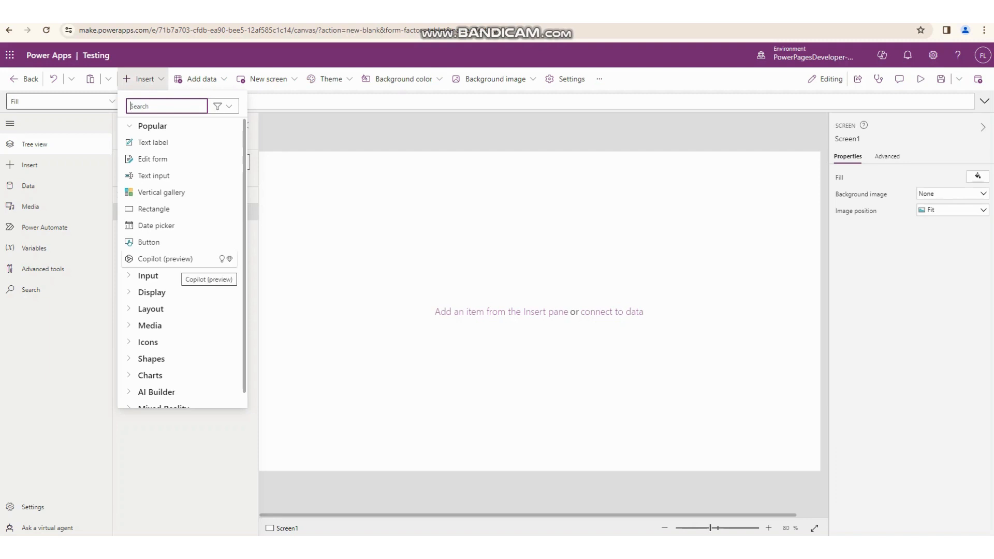
pyautogui.moveTo(229, 258)
pyautogui.scroll(-1, 181, 263)
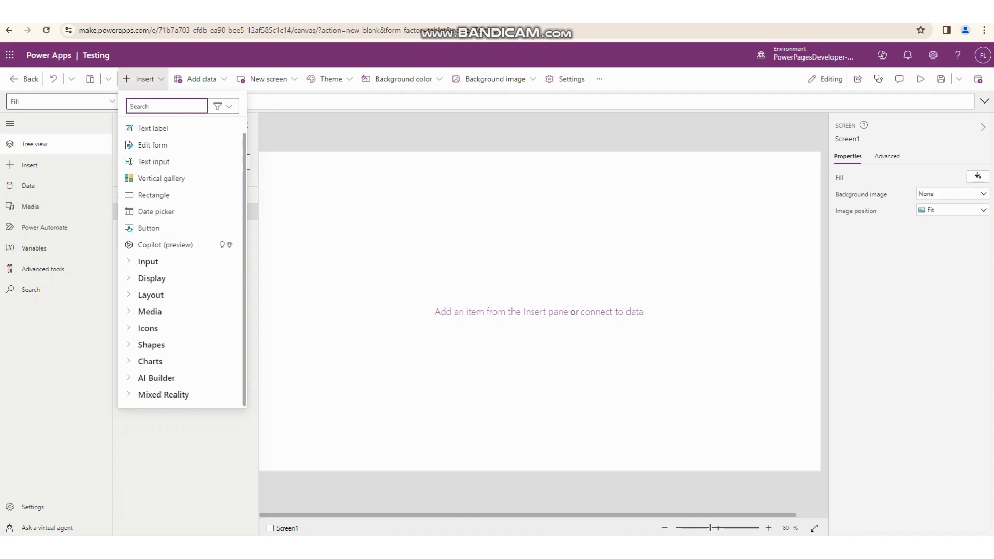
pyautogui.click(157, 378)
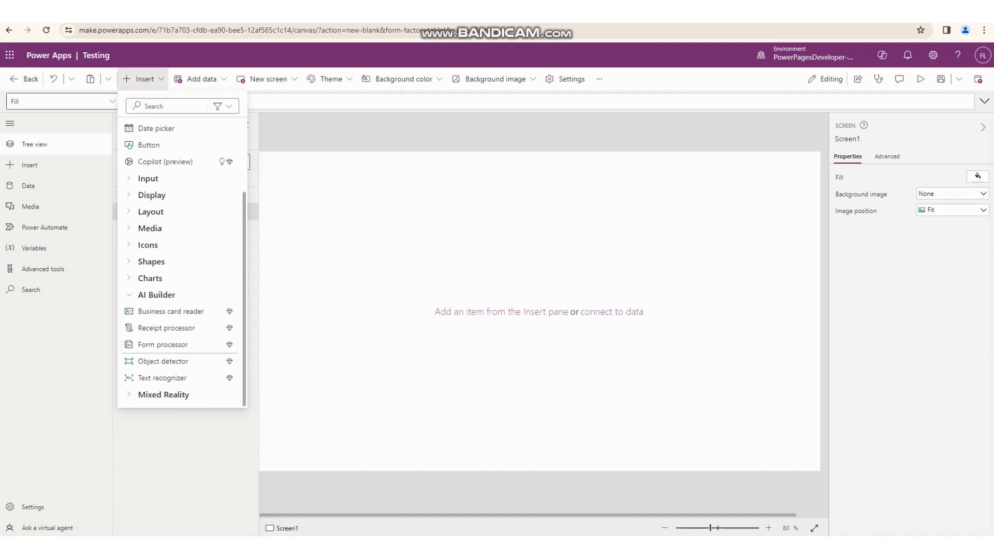
pyautogui.click(163, 395)
pyautogui.scroll(-2, 181, 378)
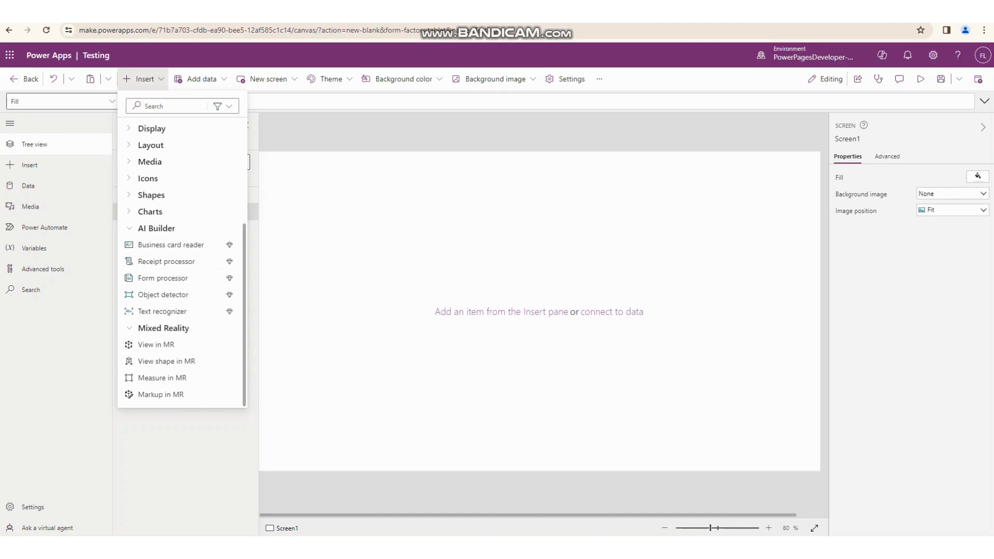
pyautogui.click(29, 164)
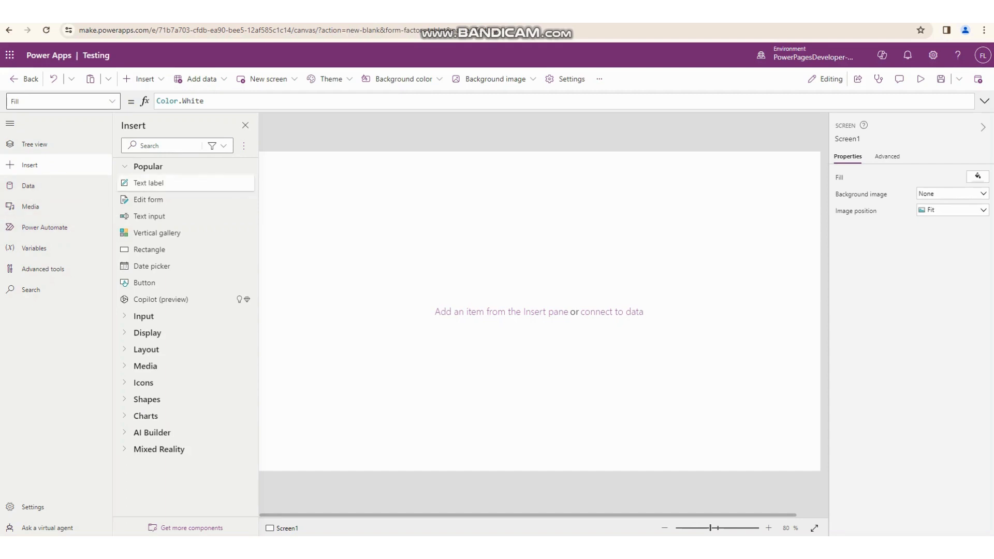
# - Insert a text input on Screen1 and place it at about X 208, Y 52
pyautogui.click(143, 79)
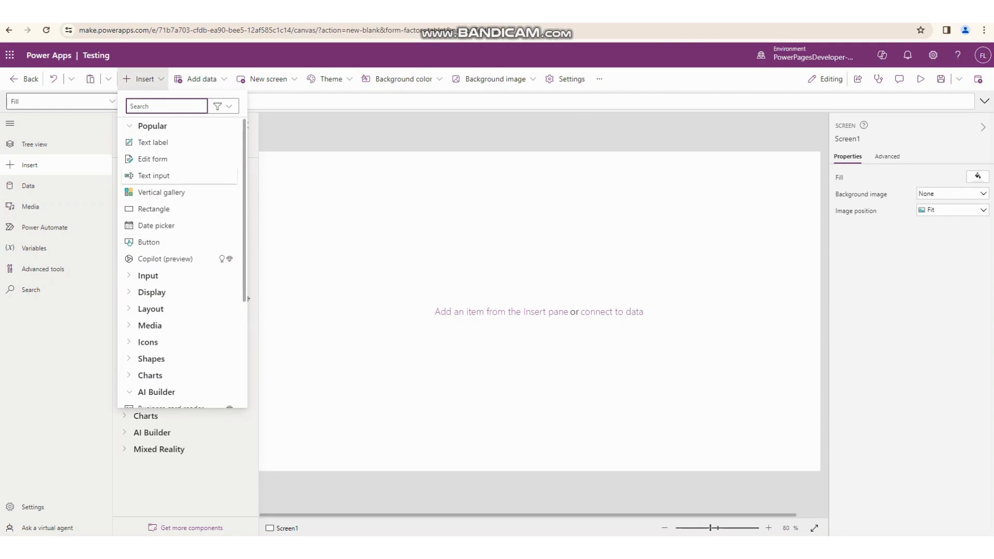
pyautogui.click(153, 176)
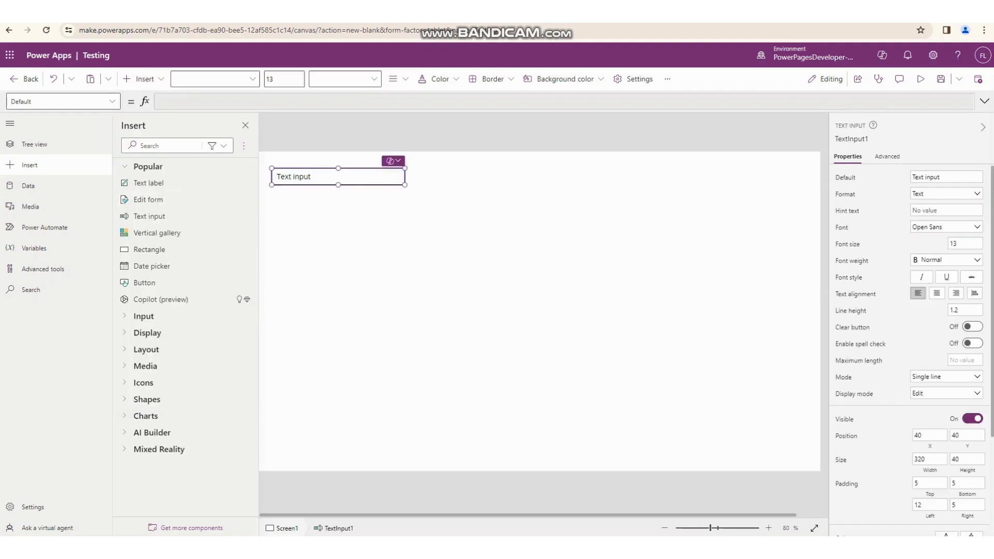
# - Preview the app, enter "sdfsdfdssf" in the text input, and return to the editor
pyautogui.click(921, 78)
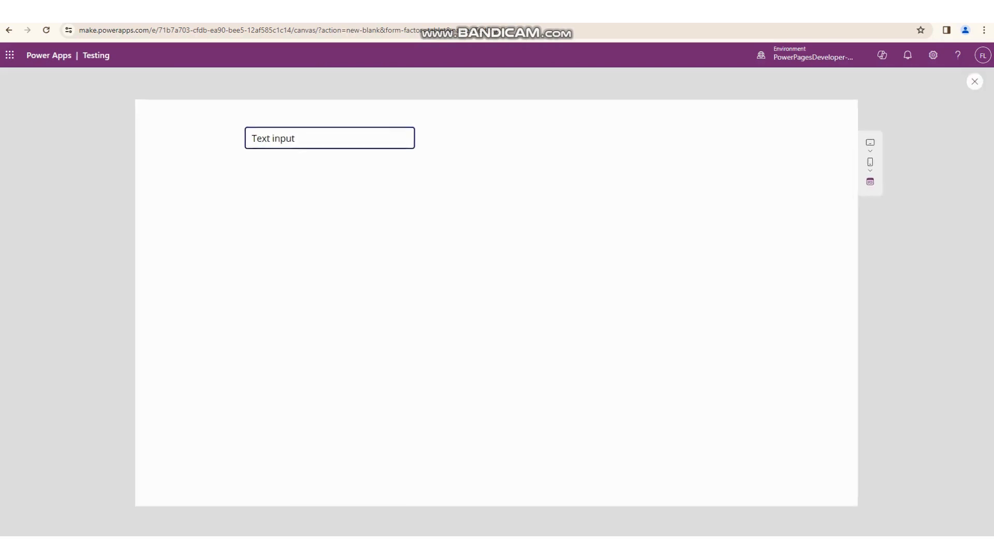
pyautogui.hotkey('ctrl', 'a')
pyautogui.write('sdfsdfdssf')
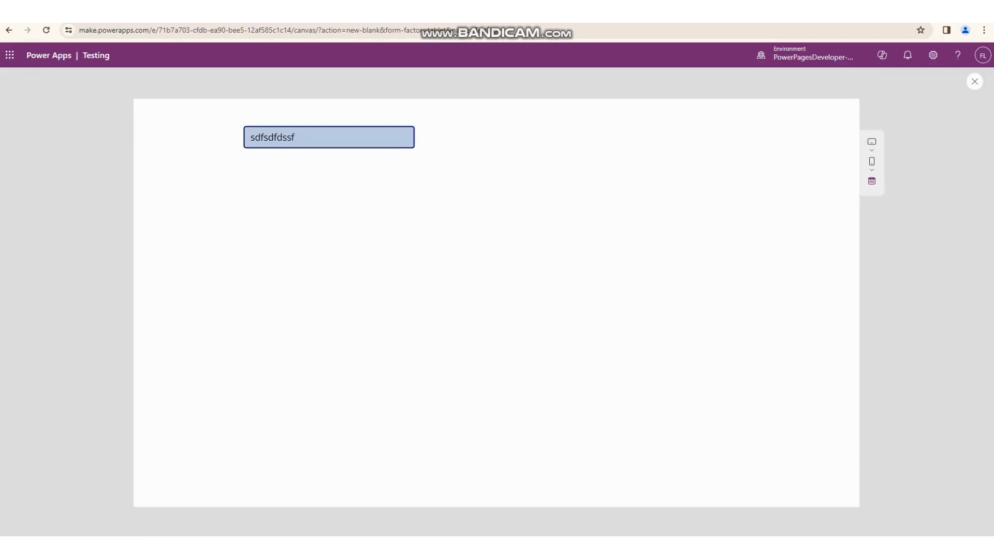
pyautogui.press('Escape')
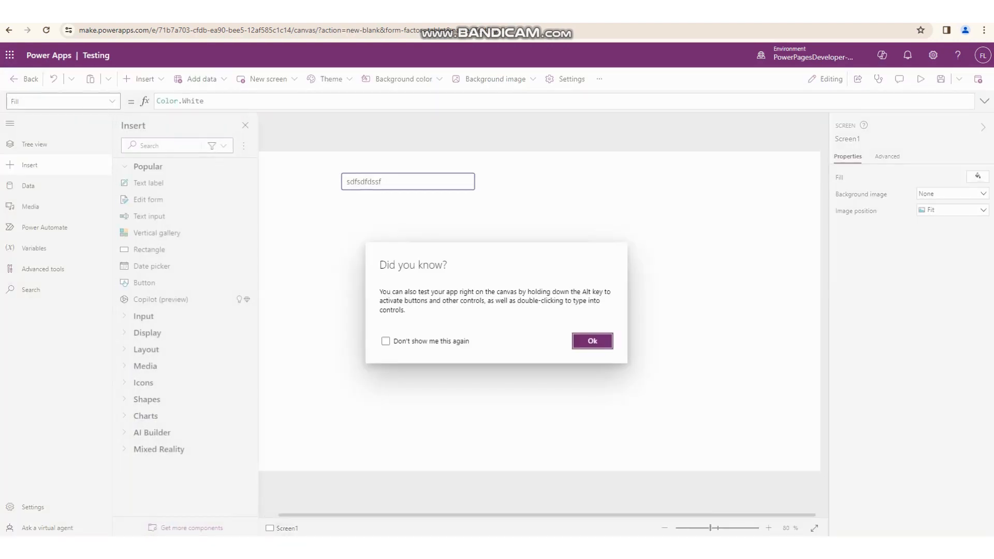
pyautogui.press('Return')
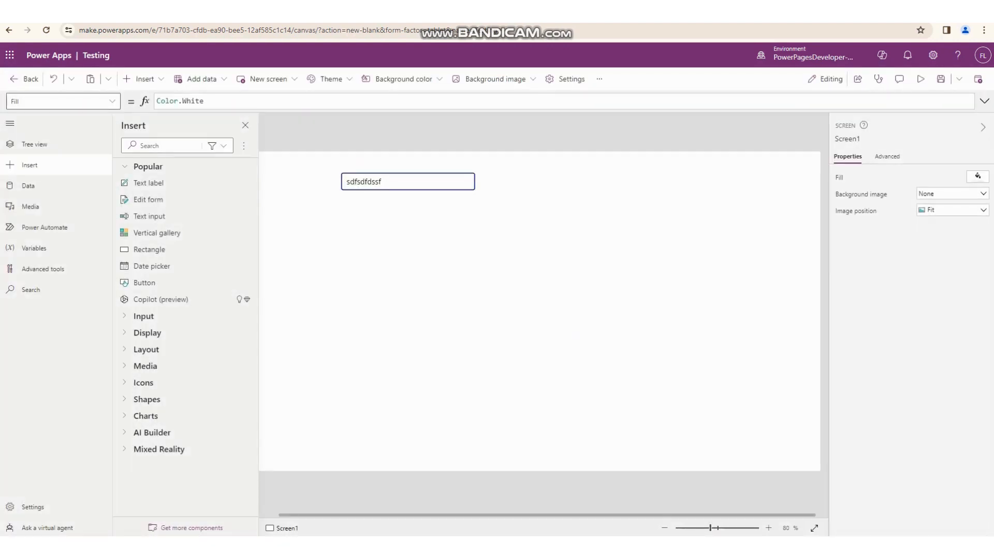
# - Rename the text input control on Screen1 as Int
pyautogui.click(408, 182)
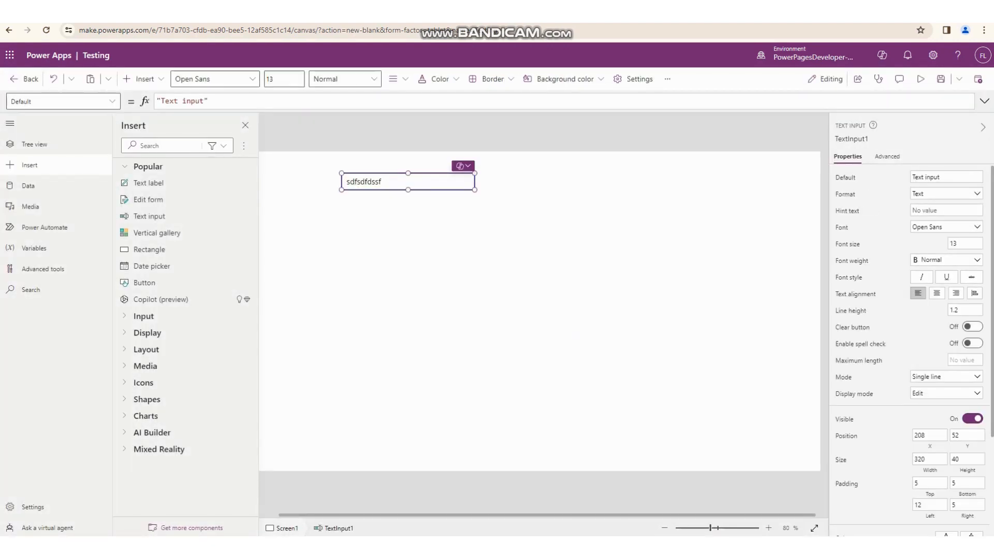
pyautogui.click(141, 79)
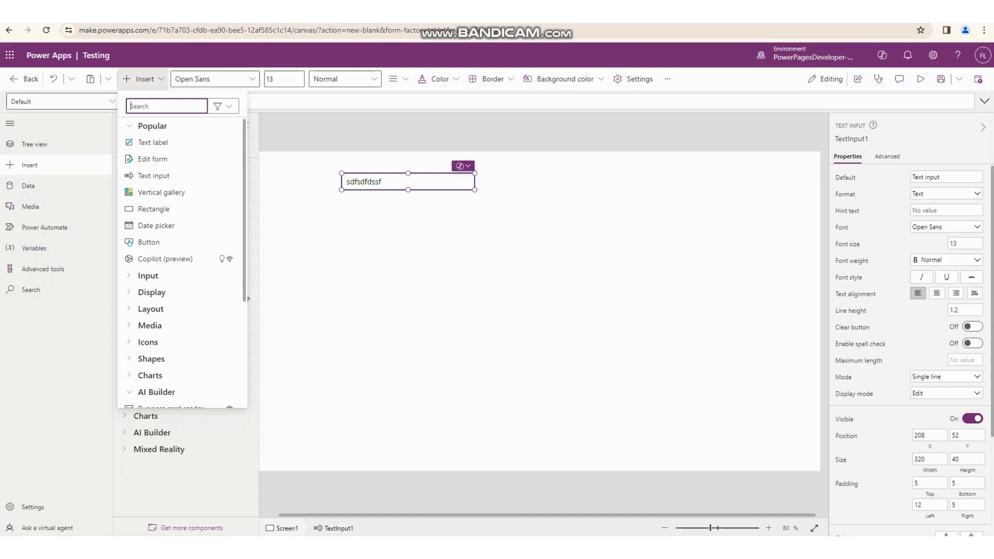
pyautogui.click(854, 138)
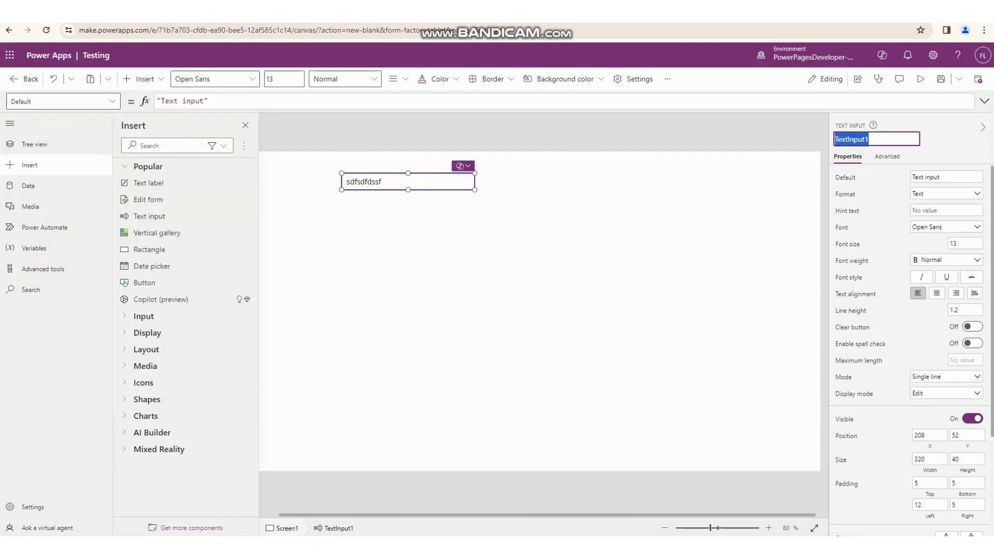
pyautogui.write('Int')
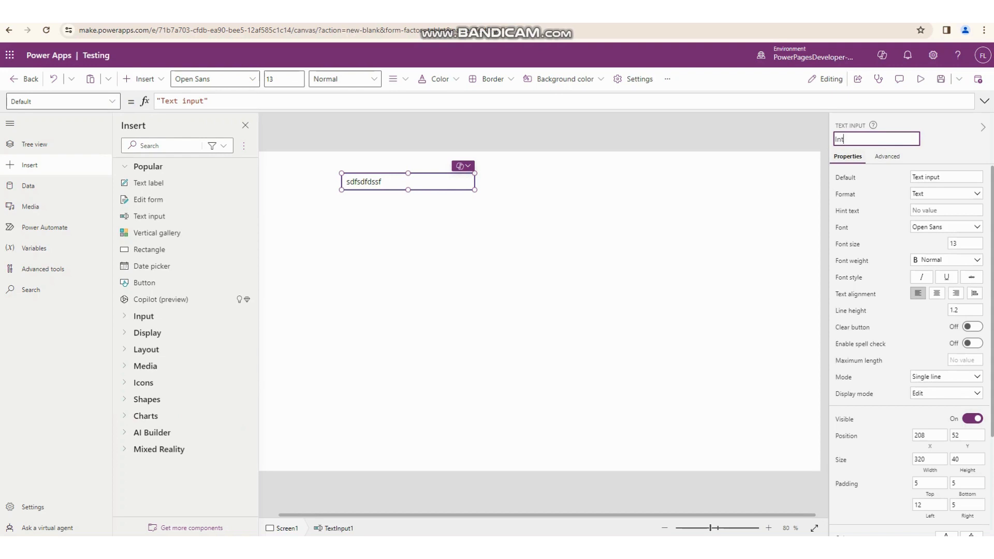
pyautogui.press('Escape')
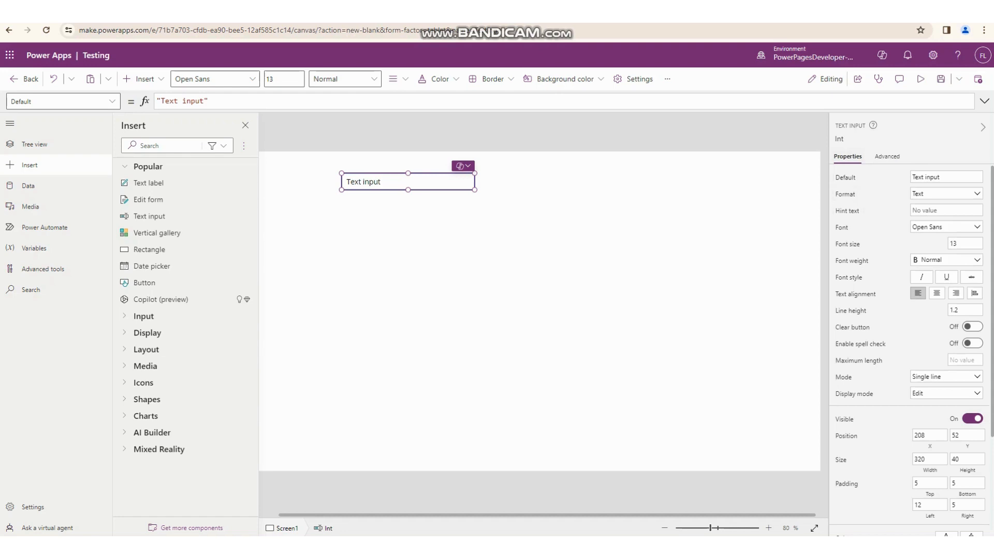
# - Examine the default text, hint text and Number or Text format options of the Int text input, keeping the format as Text
pyautogui.moveTo(947, 177); pyautogui.dragTo(911, 177)
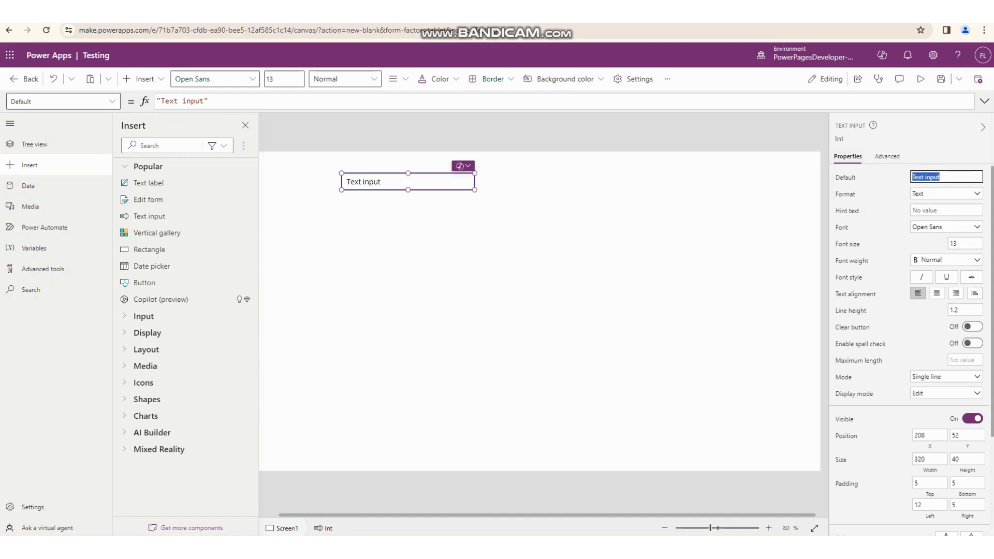
pyautogui.click(946, 210)
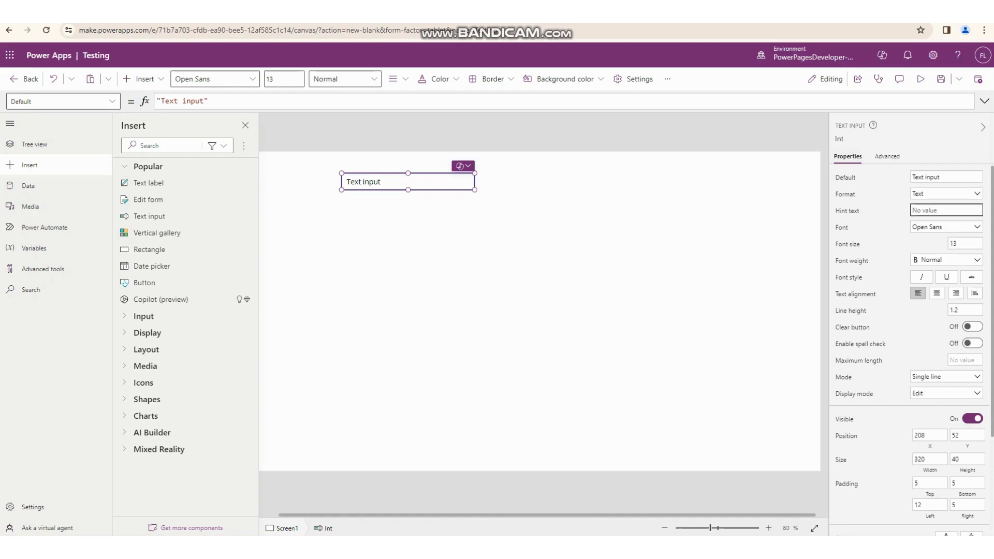
pyautogui.click(946, 194)
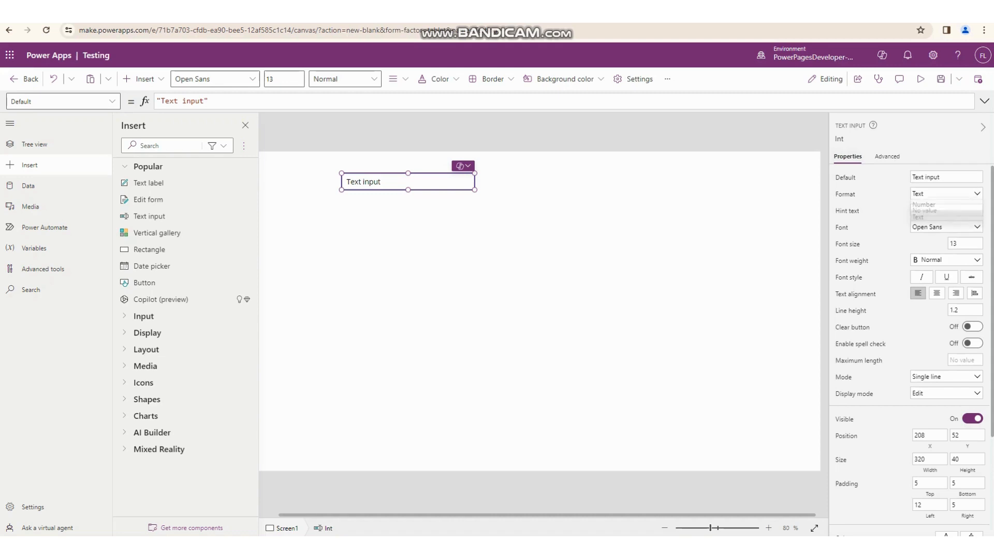
pyautogui.click(946, 193)
pyautogui.click(947, 193)
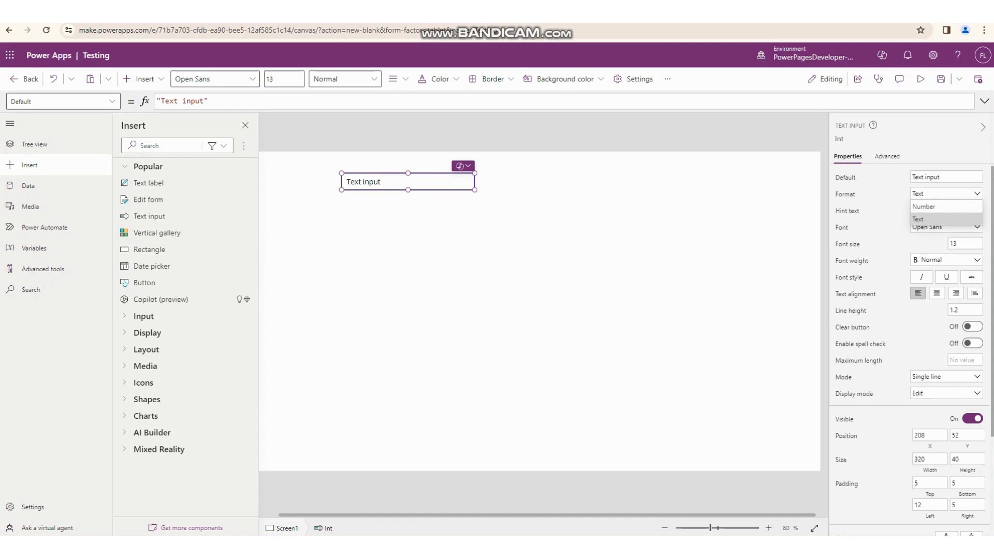
pyautogui.click(932, 219)
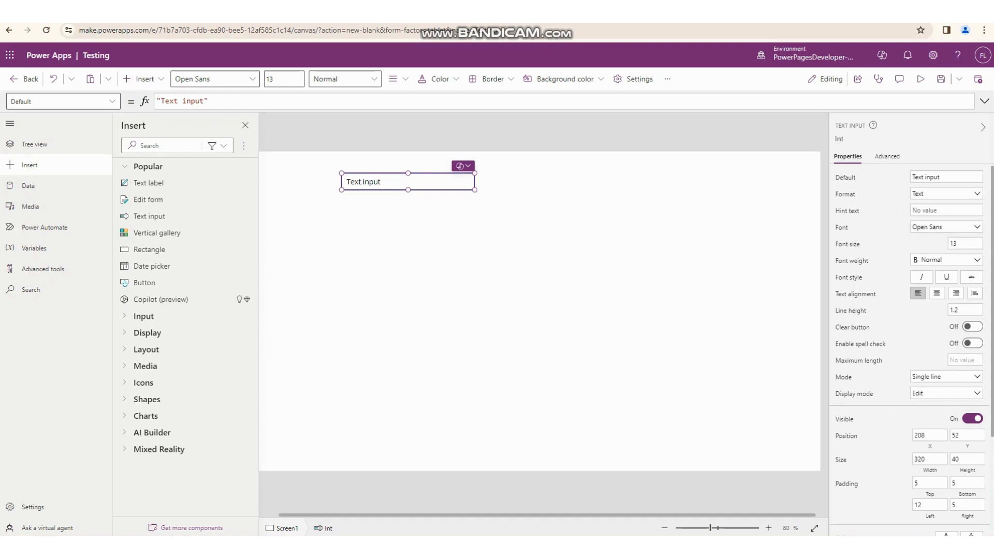
# - Examine the Int text input's font, clear button, position, color and display mode properties without changing them
pyautogui.click(946, 227)
pyautogui.click(947, 227)
pyautogui.click(972, 327)
pyautogui.click(972, 326)
pyautogui.scroll(-3, 911, 350)
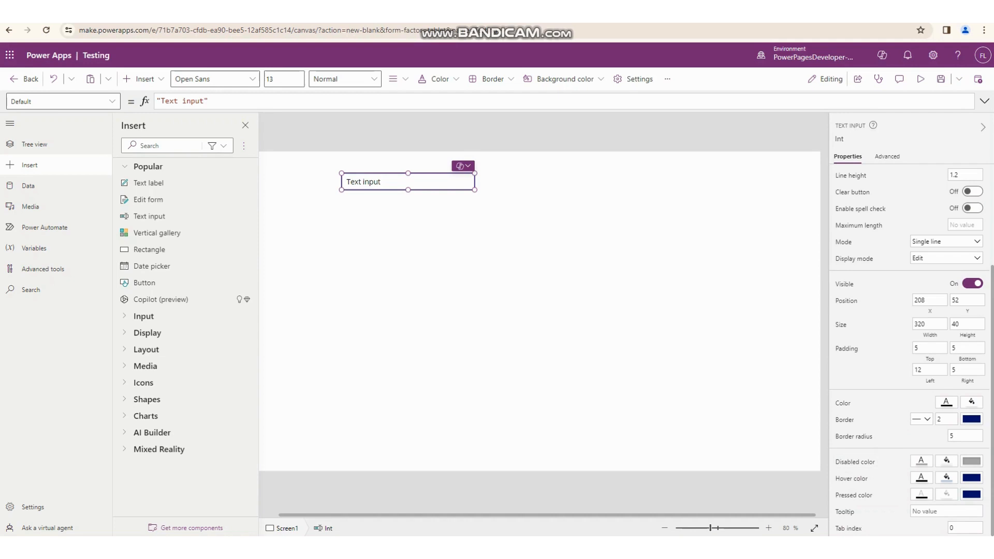
pyautogui.scroll(3, 911, 350)
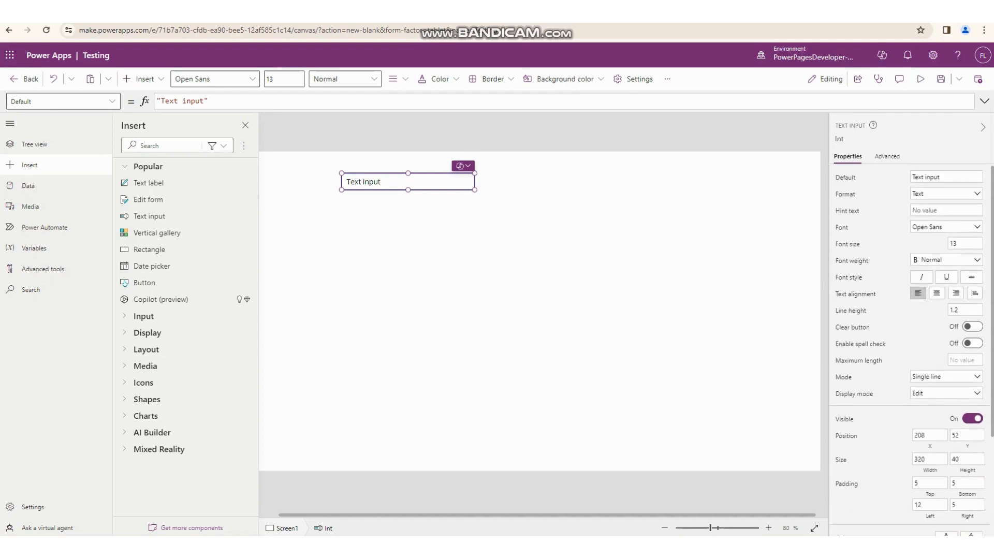
pyautogui.click(976, 393)
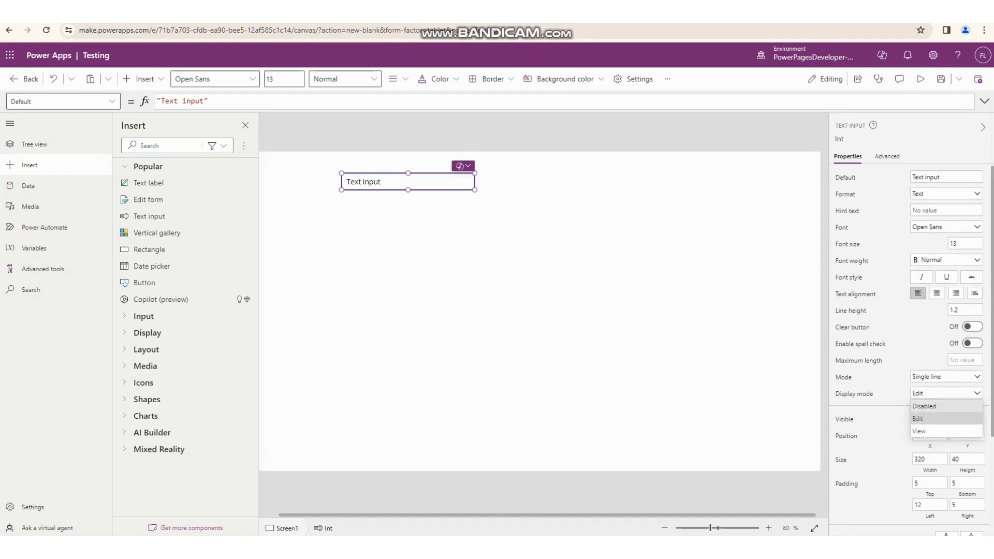
pyautogui.press('Escape')
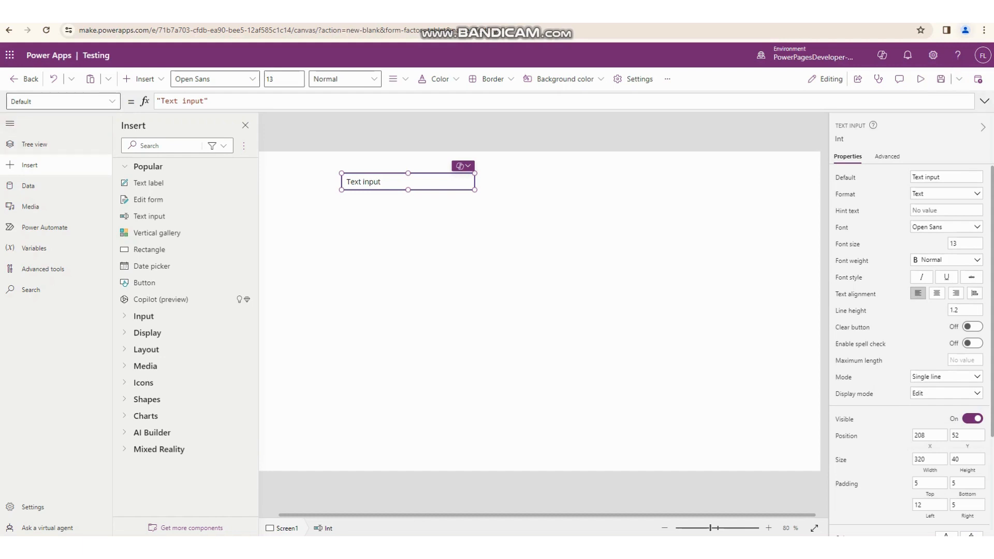
pyautogui.hotkey('ctrl', 'alt', 'd')
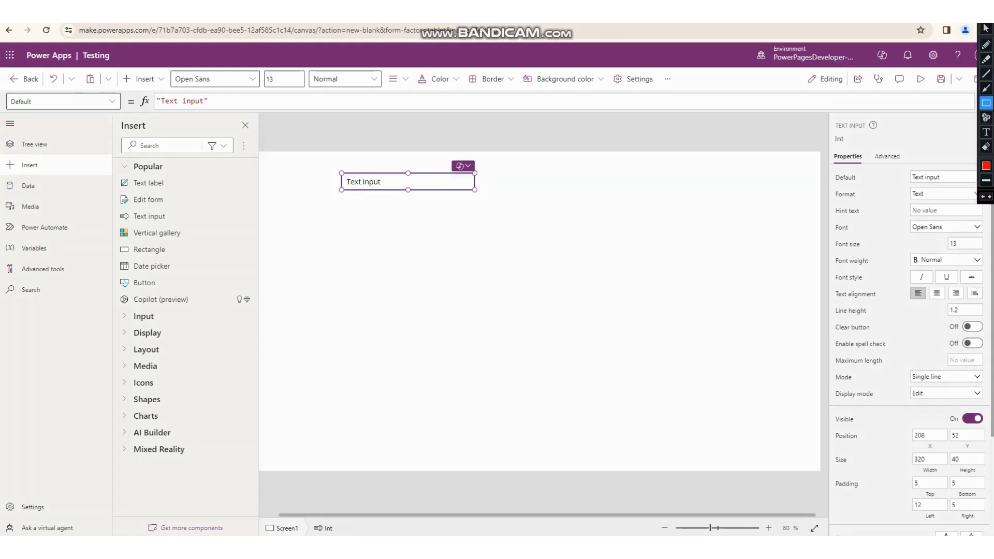
pyautogui.moveTo(2, 84); pyautogui.dragTo(131, 119)
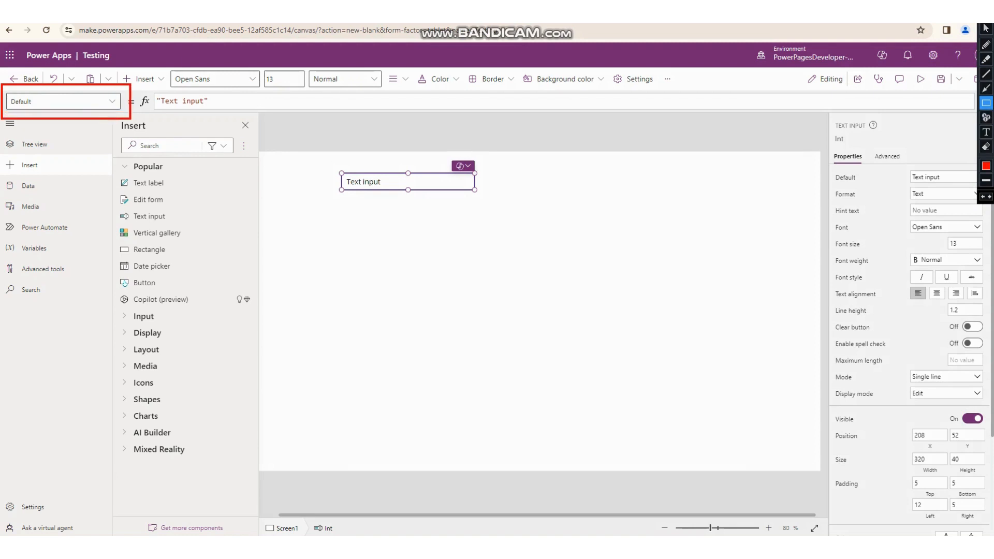
pyautogui.hotkey('ctrl', 'alt', 'd')
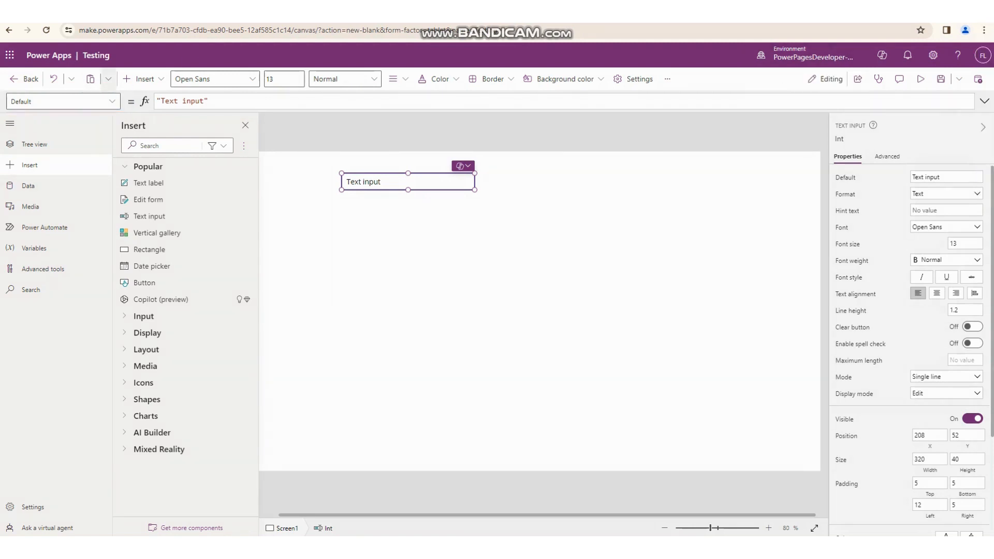
# - Show the OnChange property's formula for the Int text input
pyautogui.click(62, 101)
pyautogui.scroll(-6, 62, 207)
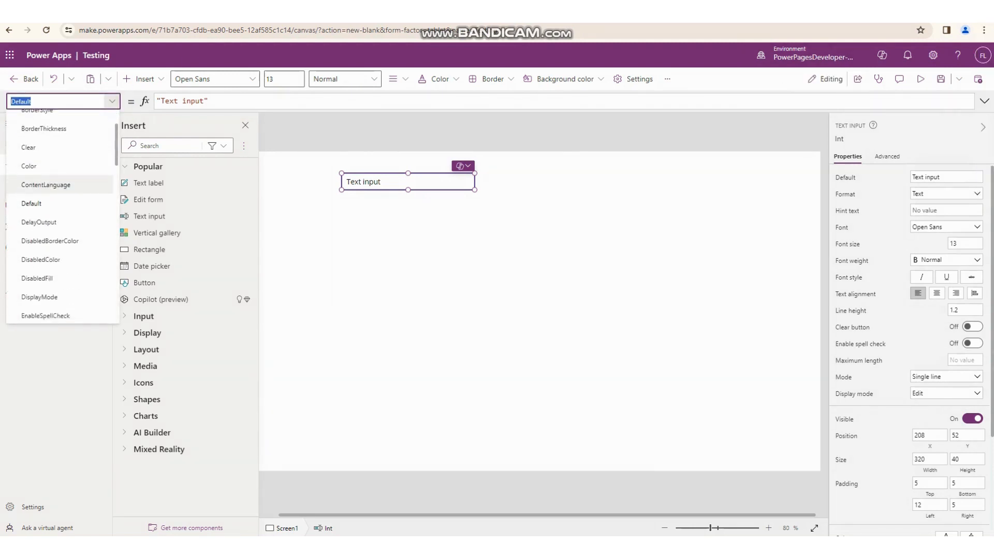
pyautogui.scroll(-3, 60, 160)
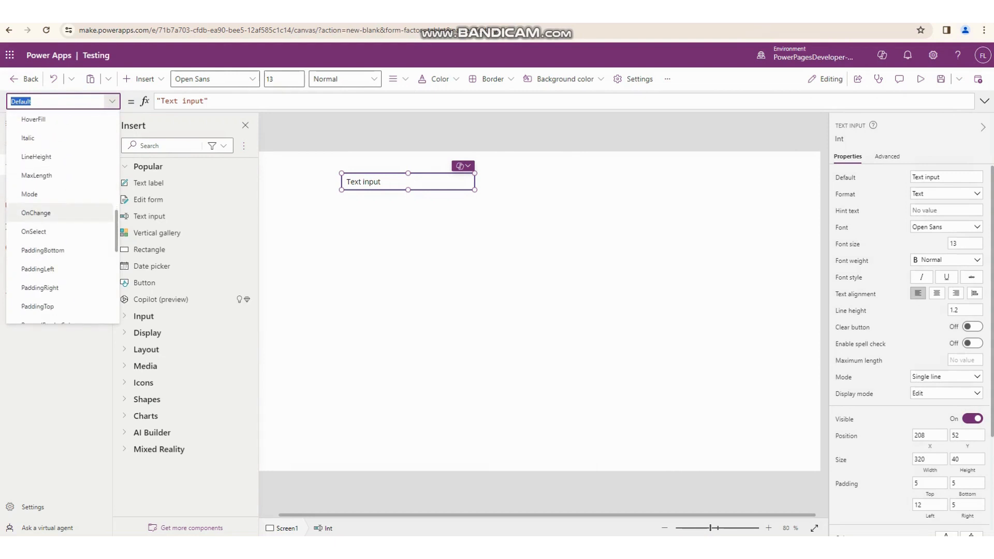
pyautogui.click(60, 161)
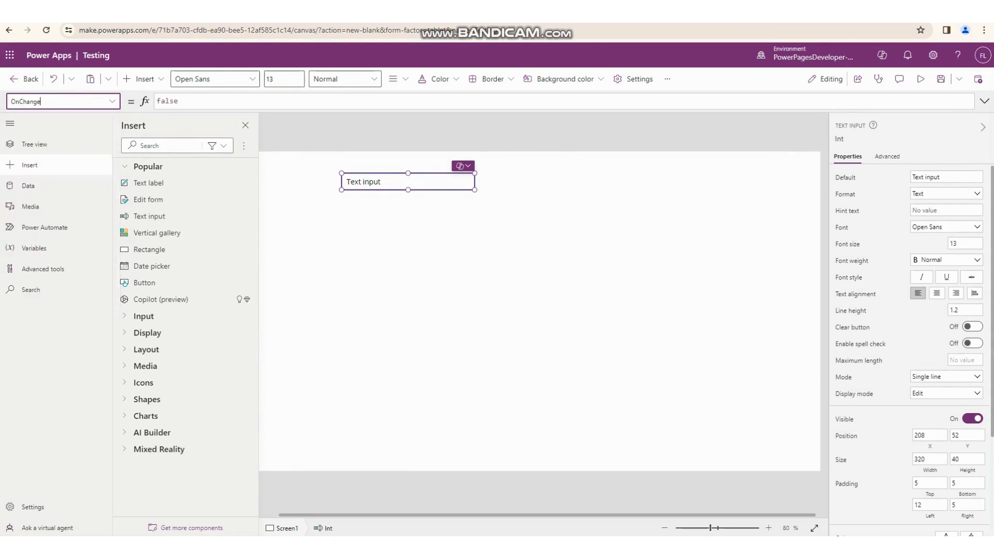
pyautogui.click(377, 259)
pyautogui.click(407, 182)
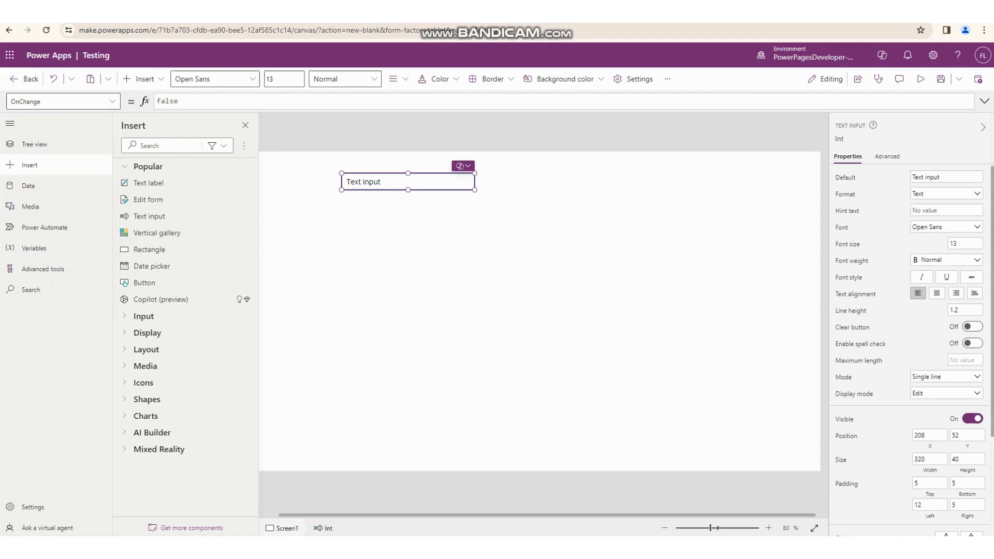
# - Show the OnSelect property's formula for the Int text input
pyautogui.click(62, 101)
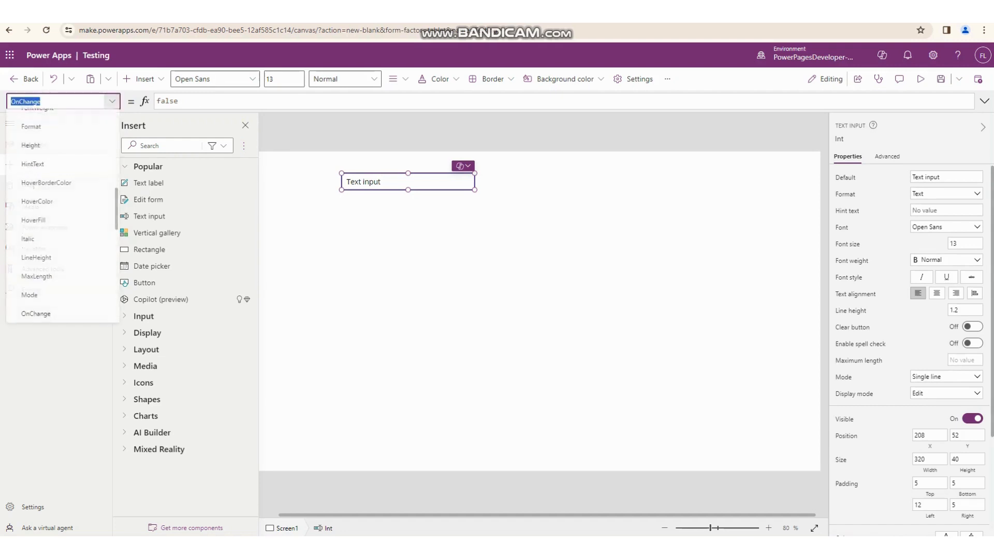
pyautogui.scroll(-2, 57, 188)
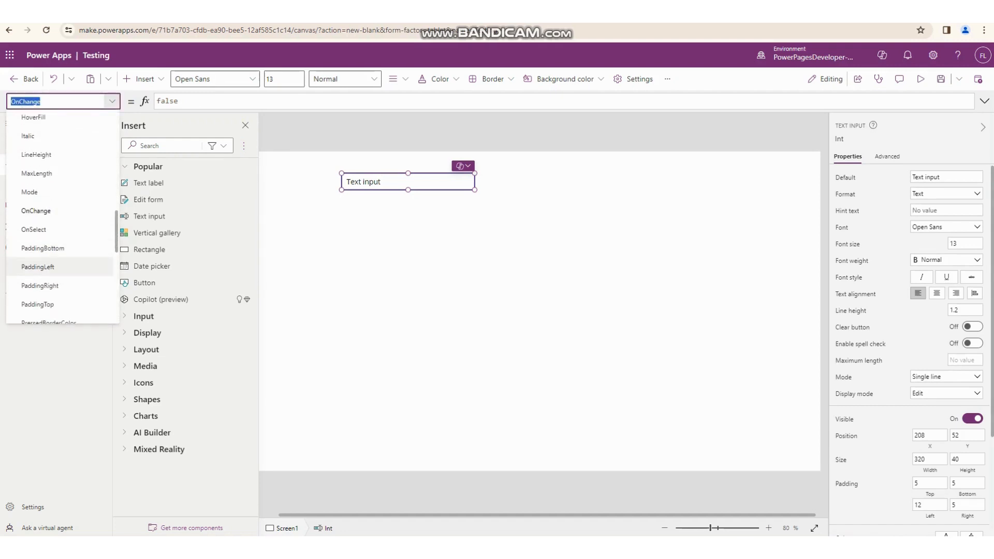
pyautogui.click(46, 230)
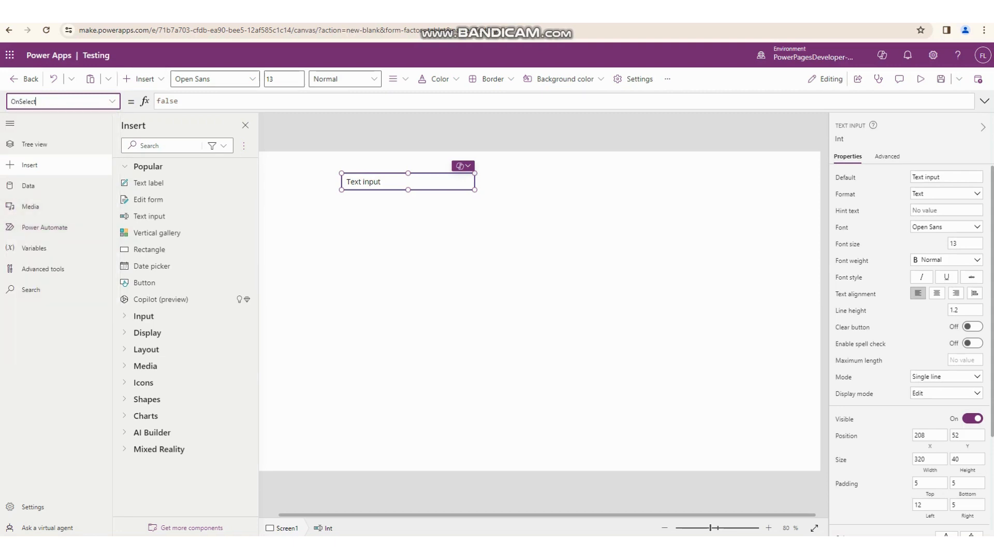
# - Look through the other properties available for the Int text input and view its OnSelect formula in the expanded formula bar
pyautogui.click(112, 101)
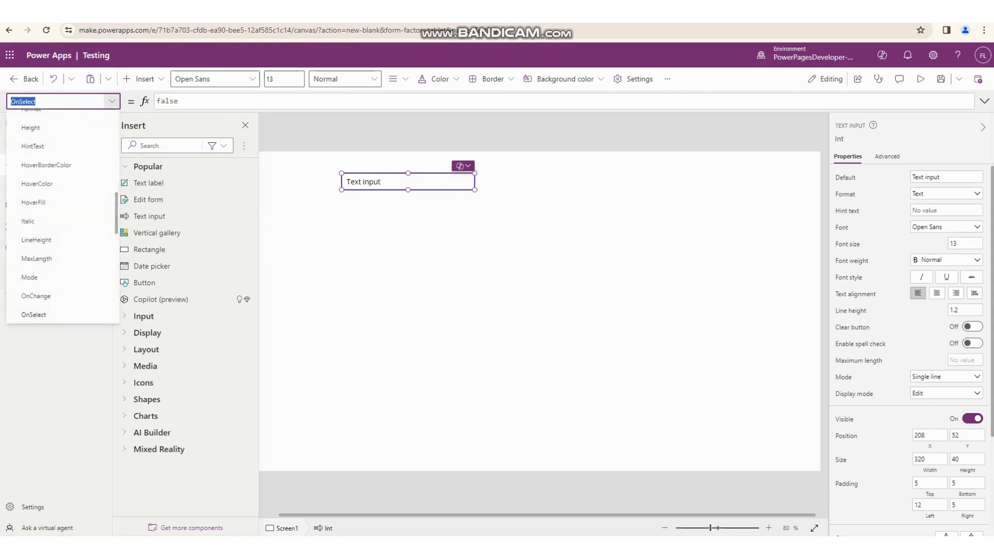
pyautogui.scroll(-7, 57, 221)
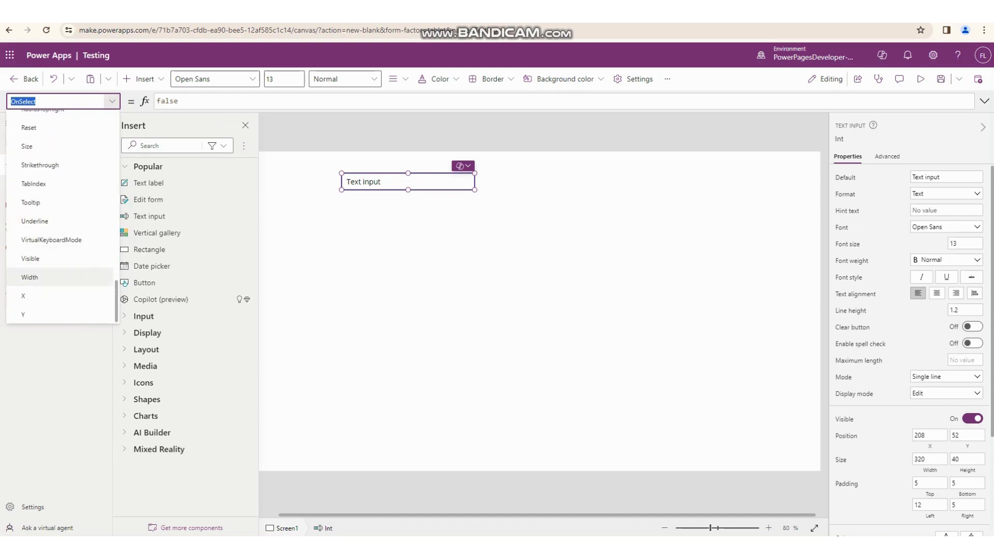
pyautogui.scroll(6, 57, 301)
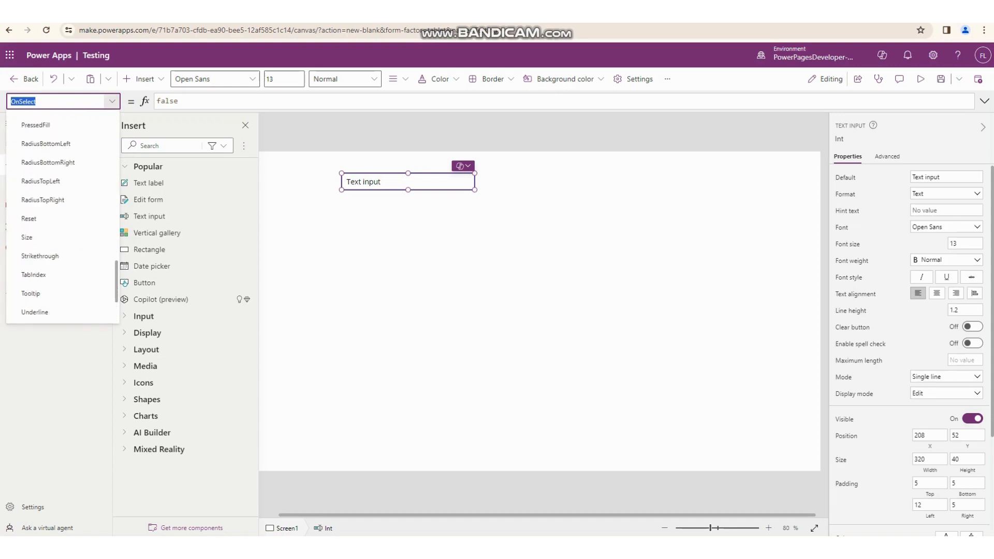
pyautogui.scroll(6, 57, 290)
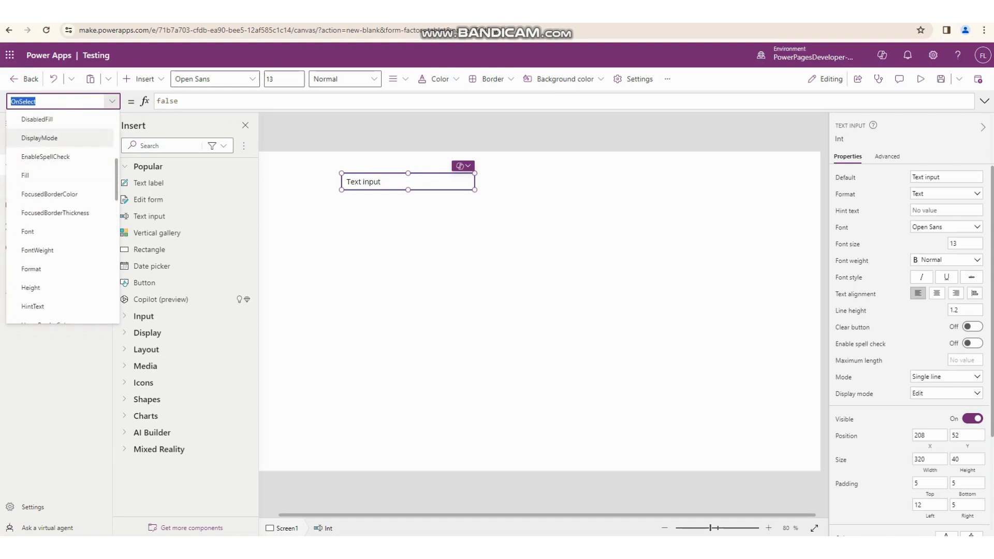
pyautogui.click(111, 102)
pyautogui.click(194, 101)
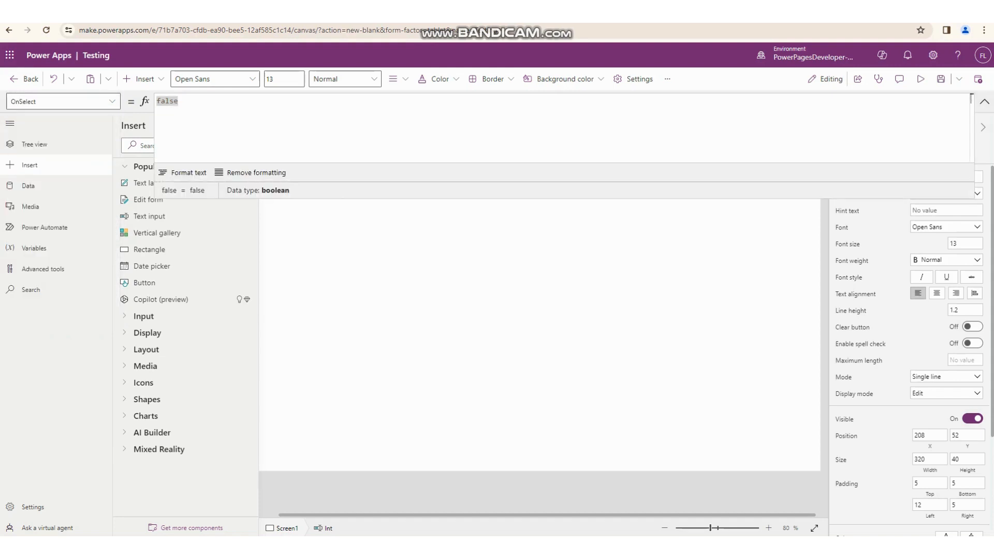
pyautogui.click(984, 101)
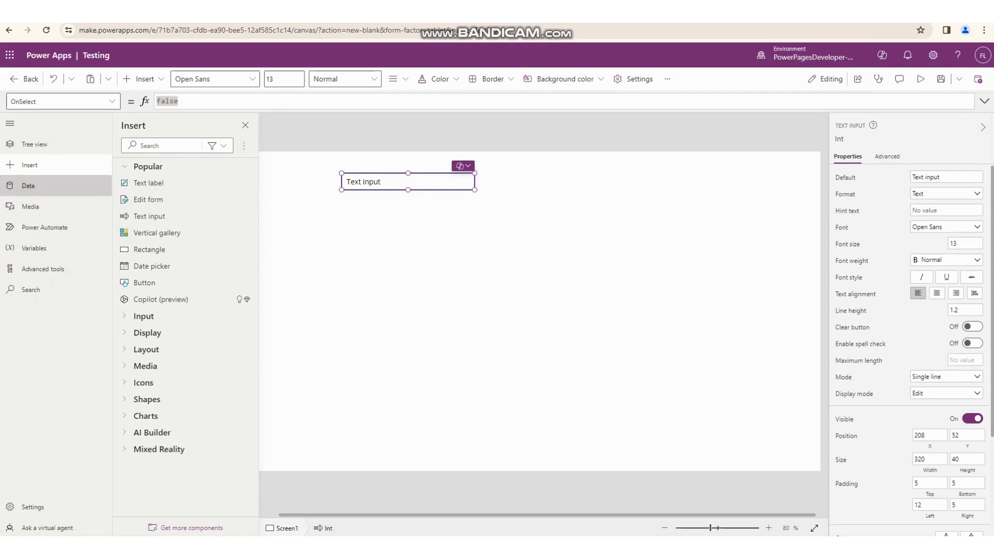
# - Examine the app's Data, Media, Power Automate and Variables sections, opening and dismissing the new flow dialog
pyautogui.click(28, 185)
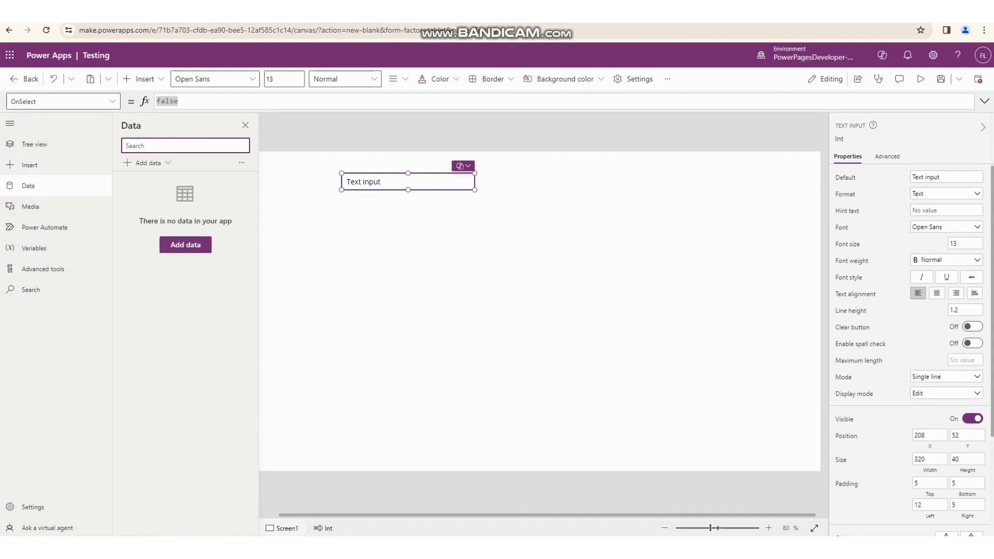
pyautogui.click(30, 206)
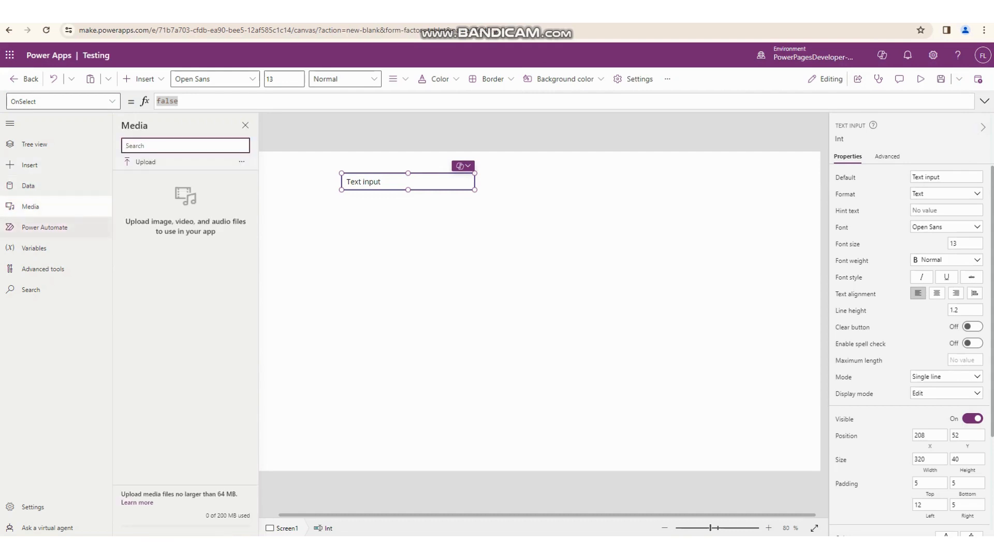
pyautogui.click(45, 227)
pyautogui.click(437, 305)
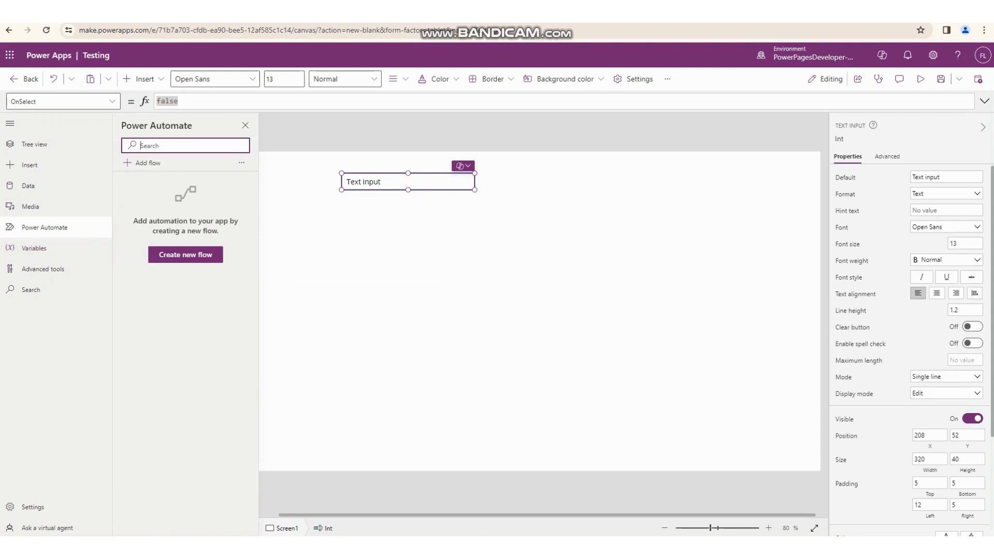
pyautogui.click(186, 254)
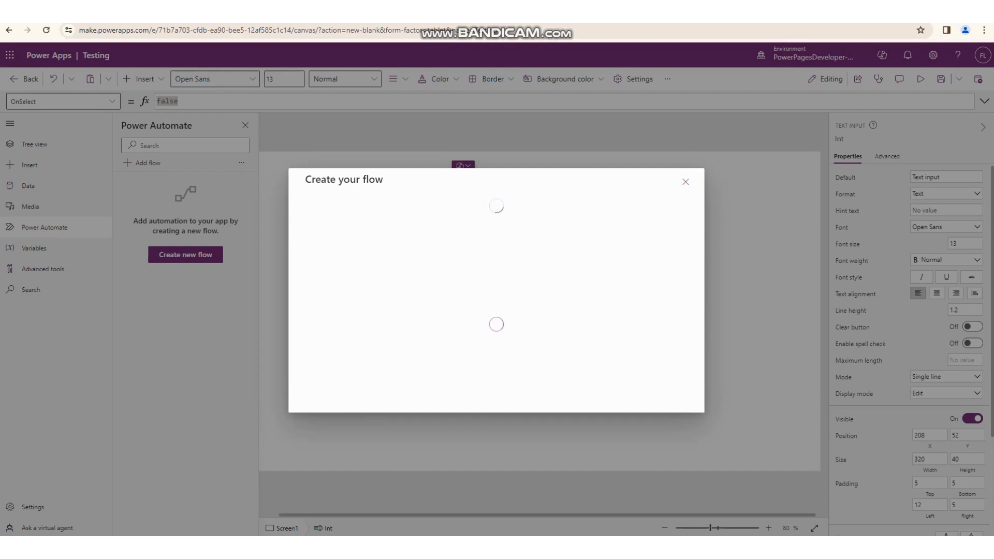
pyautogui.click(685, 182)
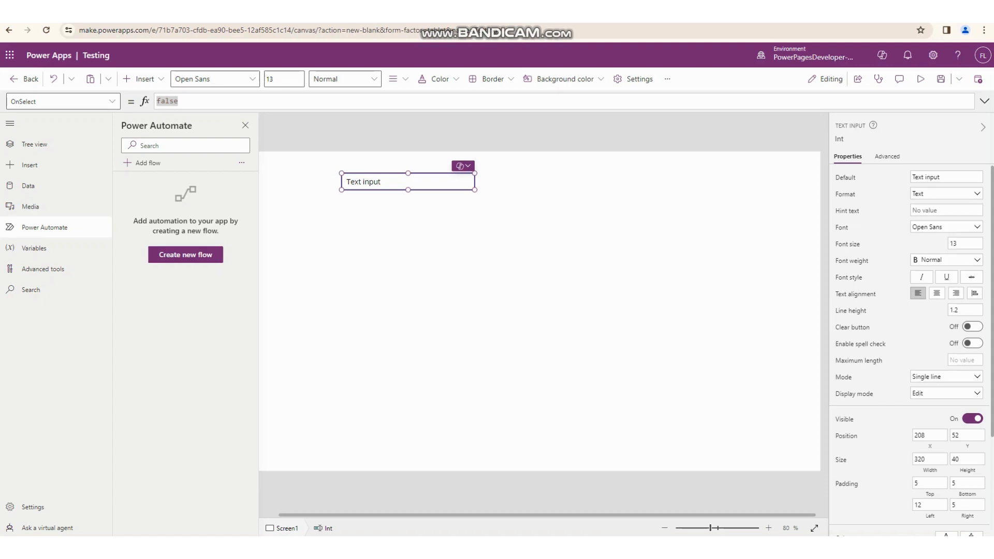
pyautogui.click(34, 248)
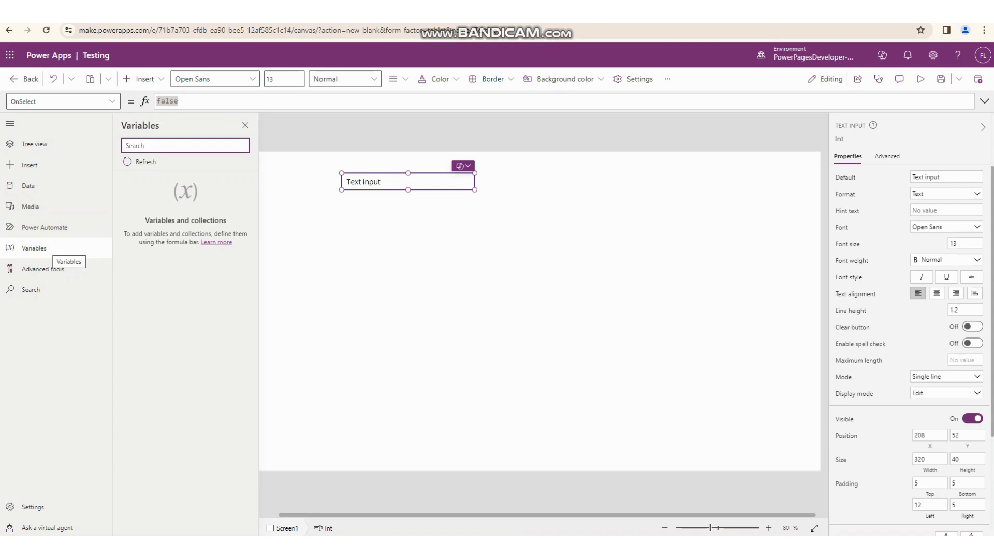
# - Collapse the side navigation to icons and show the tree view with Screen1 collapsed
pyautogui.click(10, 124)
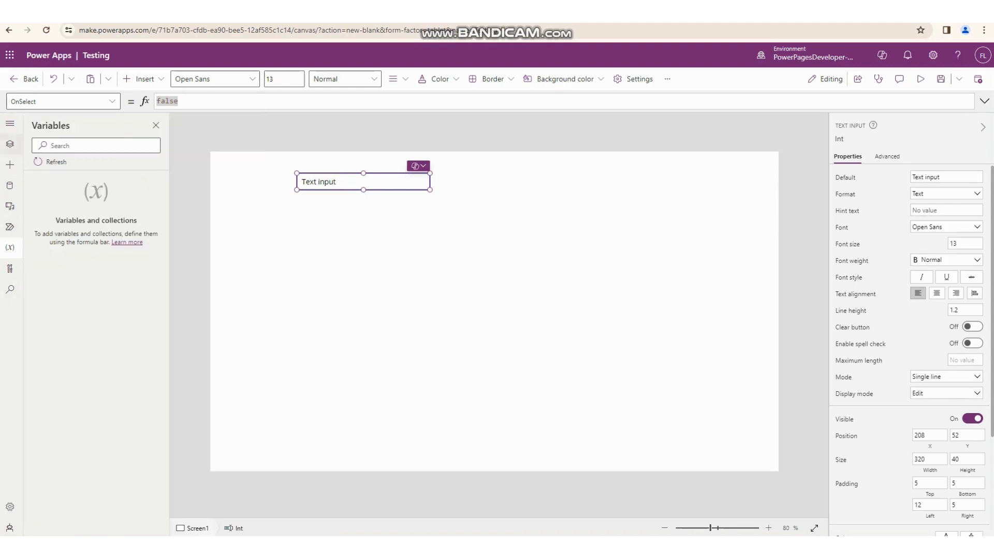
pyautogui.click(9, 144)
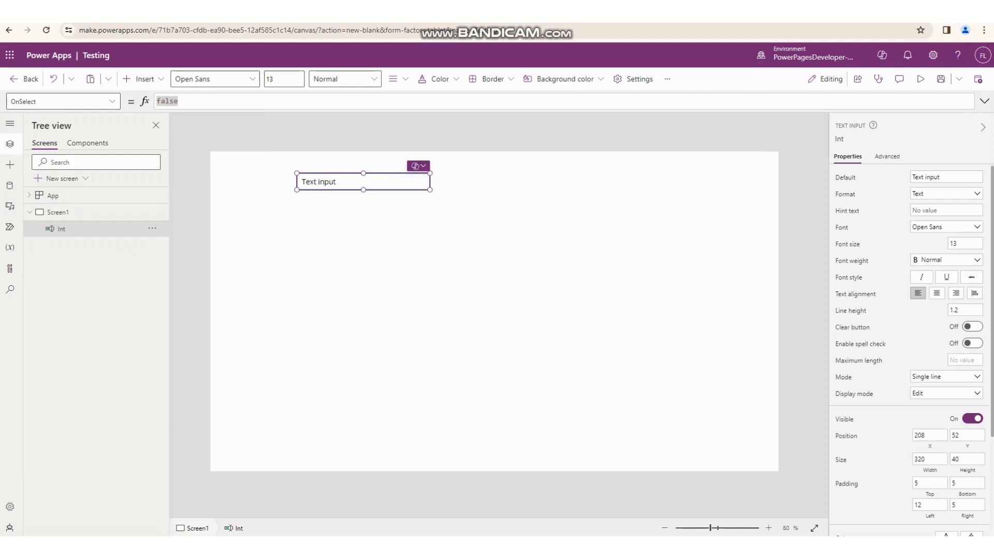
pyautogui.click(29, 213)
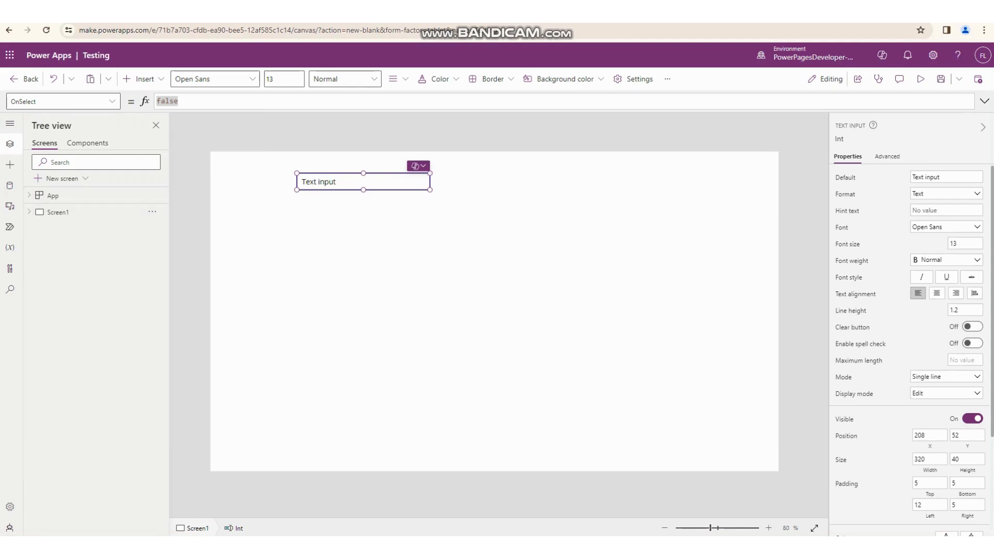
pyautogui.click(144, 79)
pyautogui.click(144, 79)
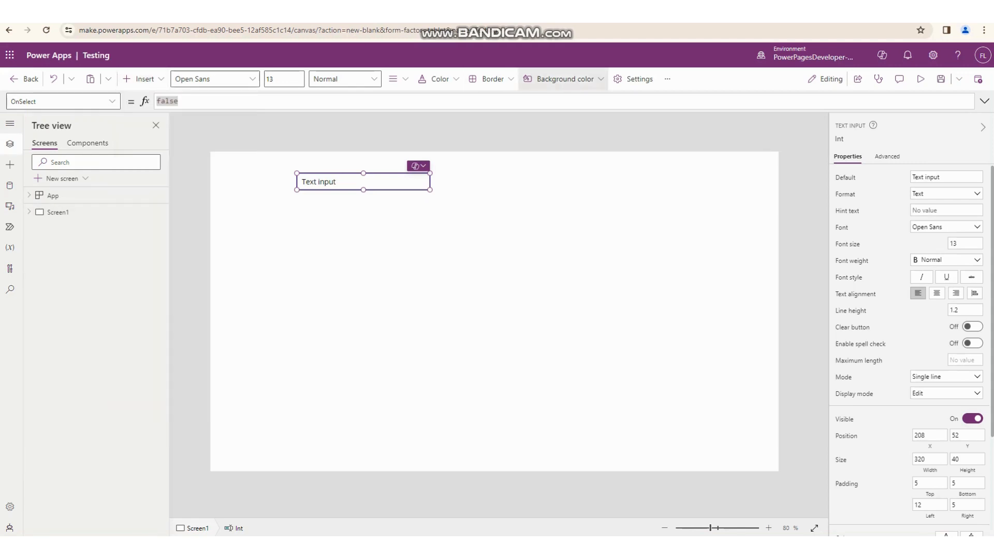
# - Select the App object and look through the layouts and templates offered for a new screen
pyautogui.click(53, 195)
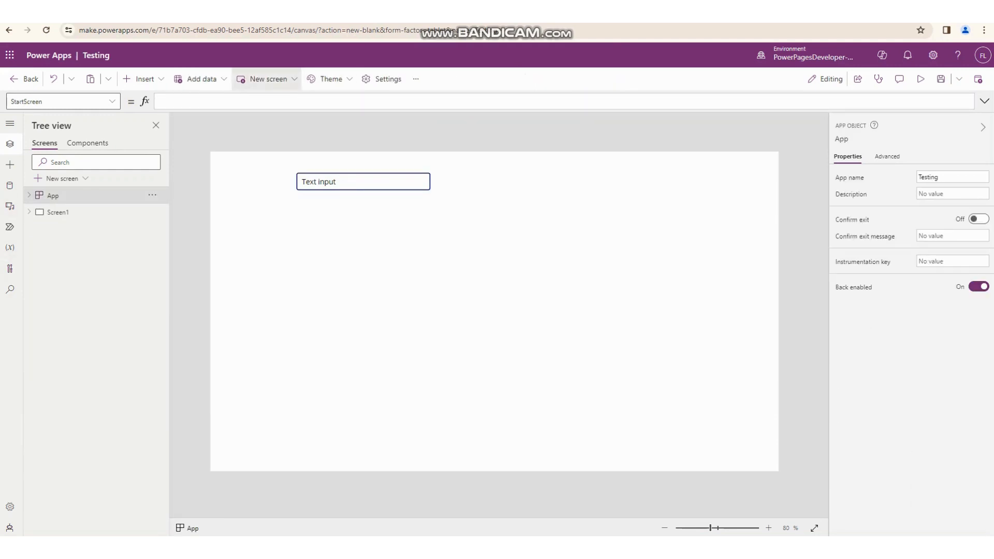
pyautogui.click(266, 79)
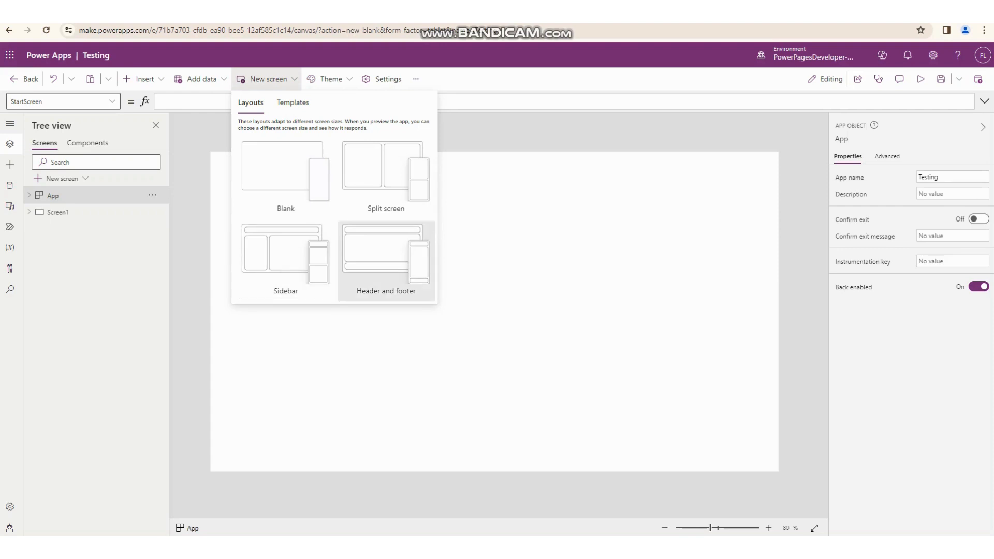
pyautogui.click(293, 102)
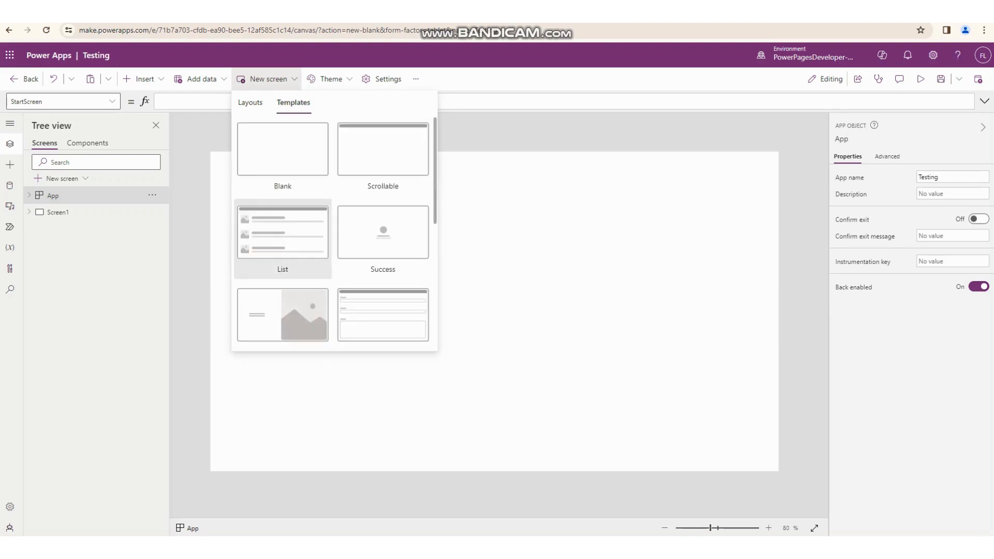
pyautogui.scroll(-8, 282, 238)
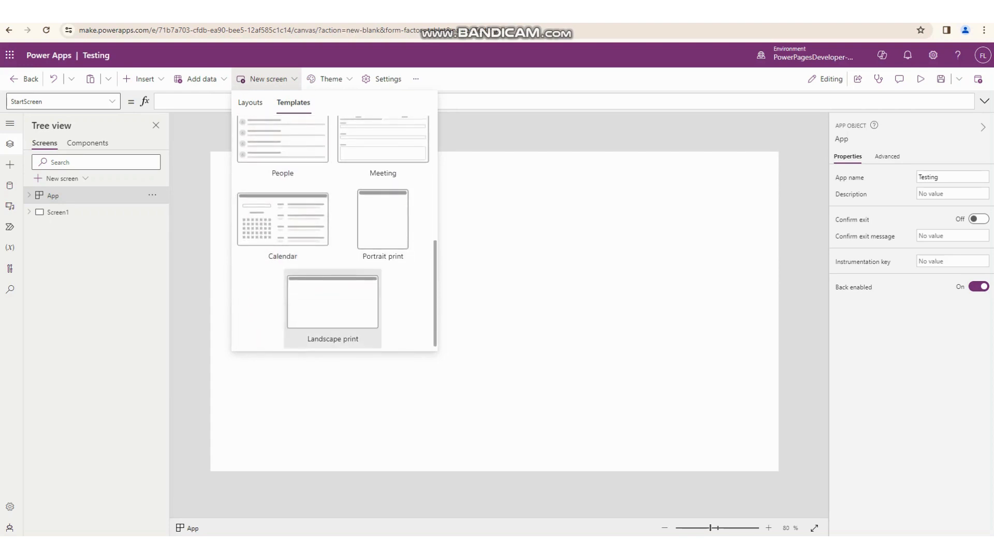
pyautogui.scroll(4, 283, 243)
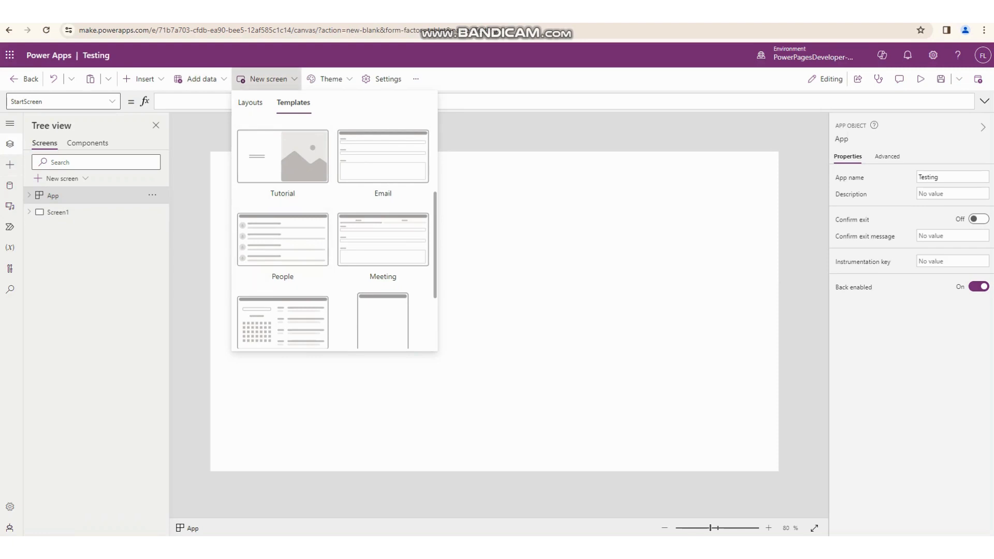
pyautogui.click(268, 79)
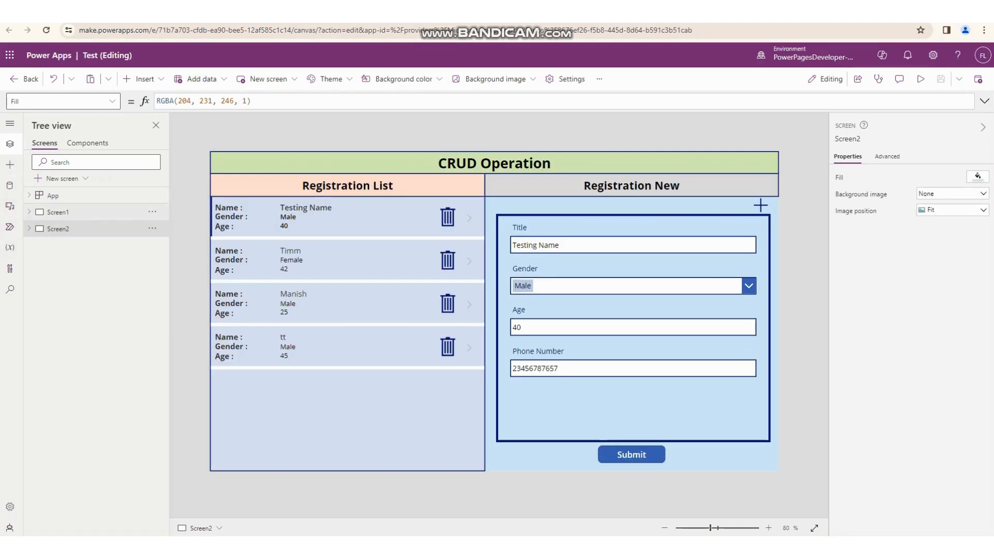
# - In the Test app, view Screen1 and Screen2, and select the gallery under Registration List
pyautogui.click(58, 212)
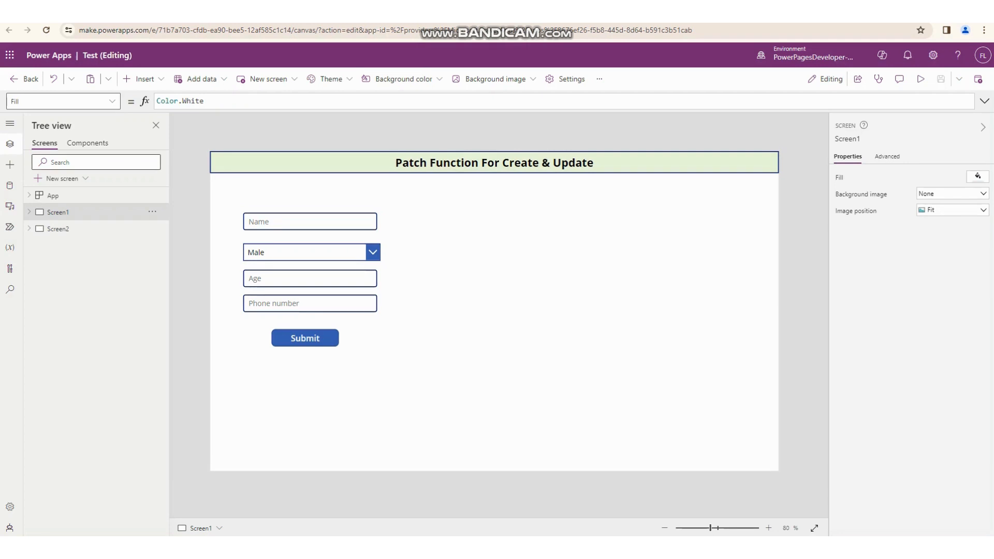
pyautogui.click(58, 229)
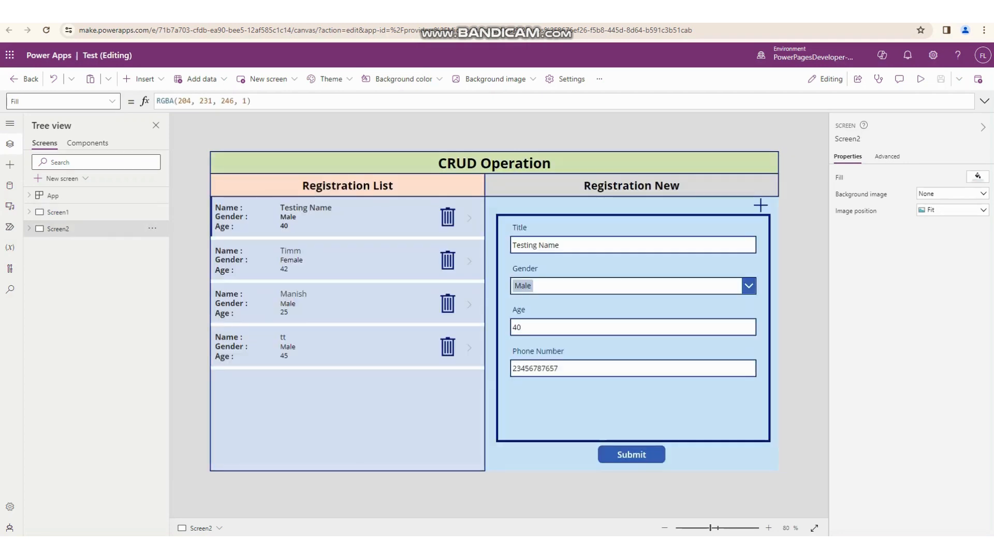
pyautogui.click(221, 207)
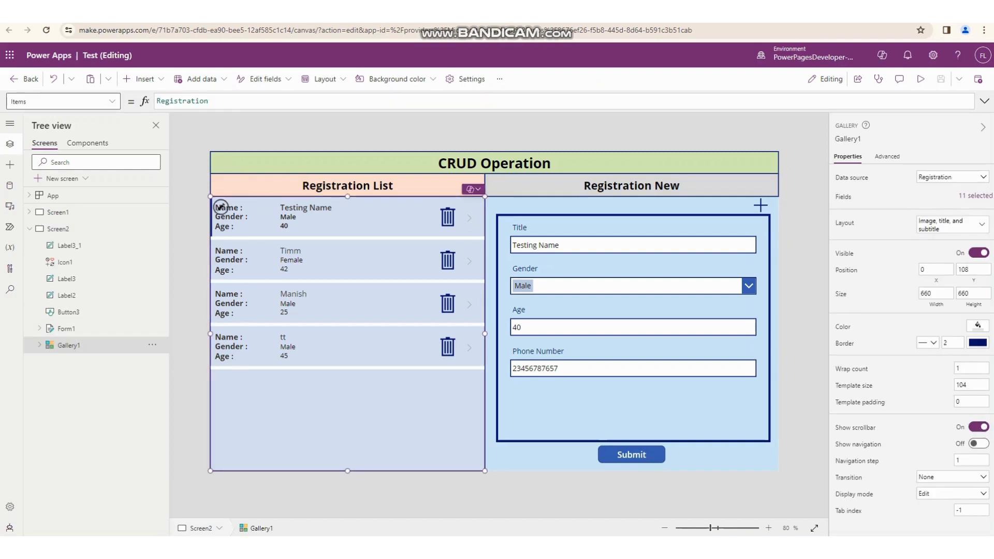
# - Show the Vertical gallery control among the insertable controls, mark it with a red rectangle, and return to the Registration List gallery
pyautogui.click(141, 79)
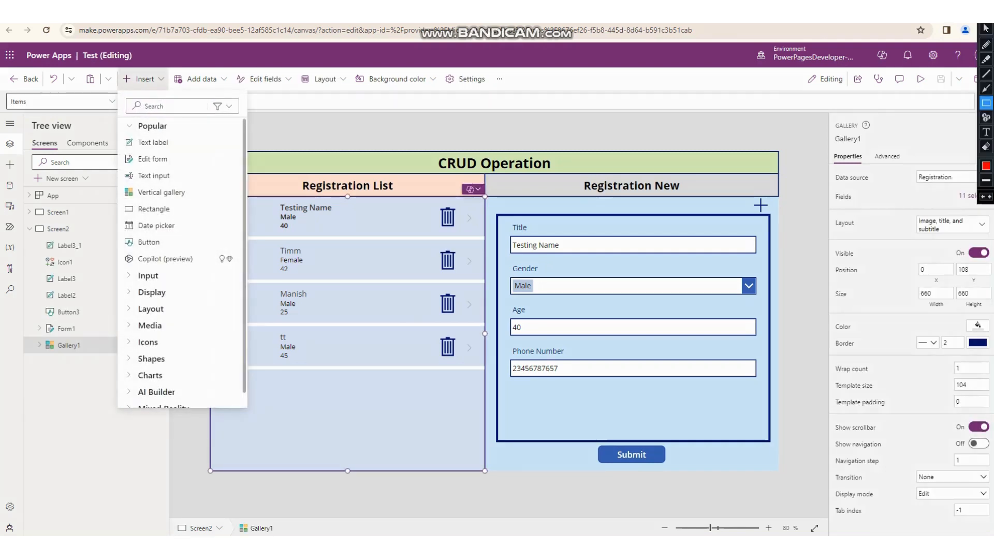
pyautogui.moveTo(108, 175); pyautogui.dragTo(223, 206)
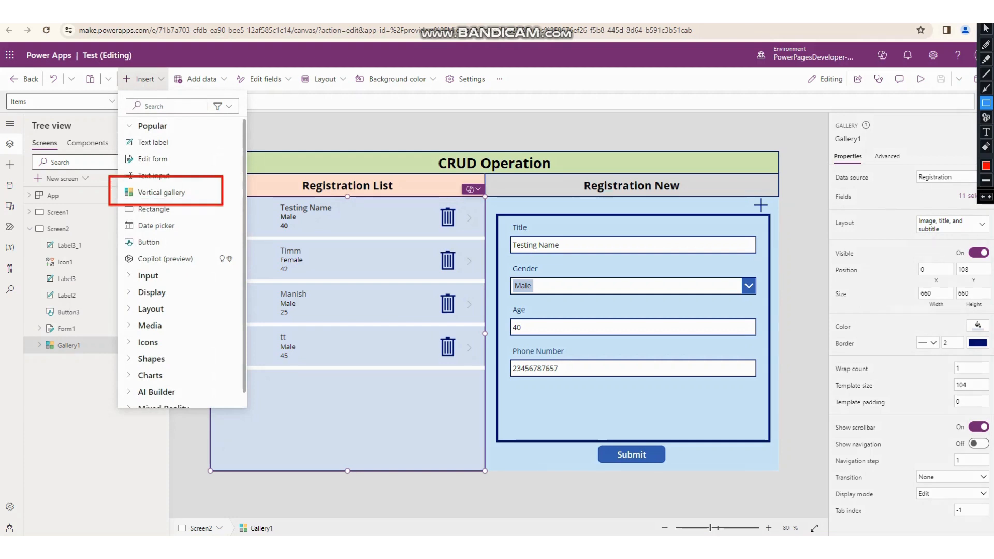
pyautogui.press('Escape')
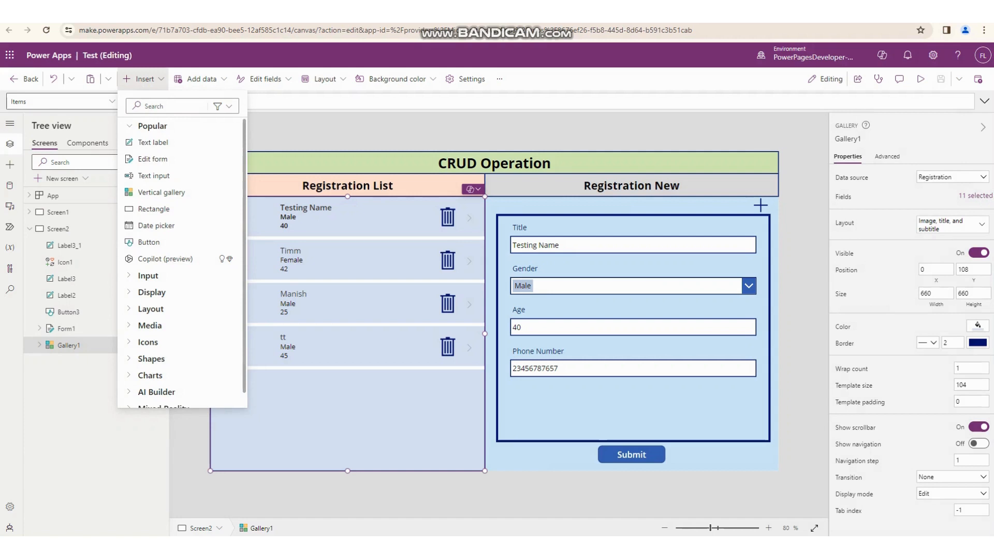
pyautogui.click(221, 207)
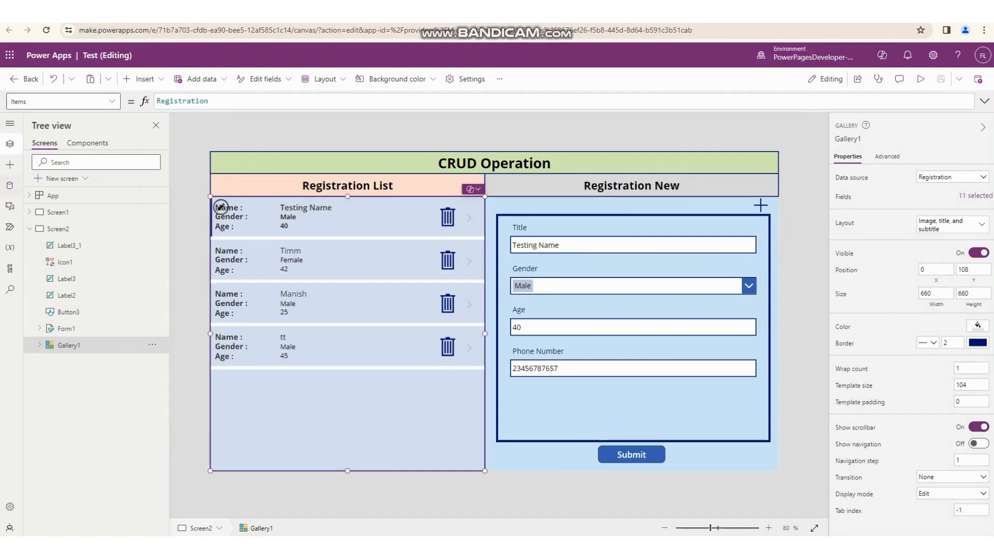
# - Show the Test app's data sources and open the Registration list on the SharePoint Communication site
pyautogui.click(10, 185)
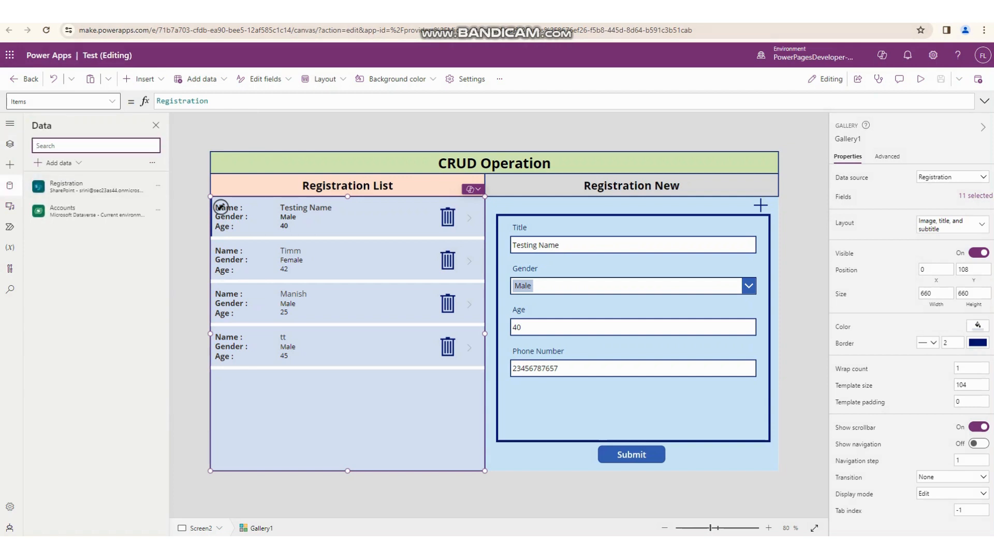
pyautogui.click(10, 55)
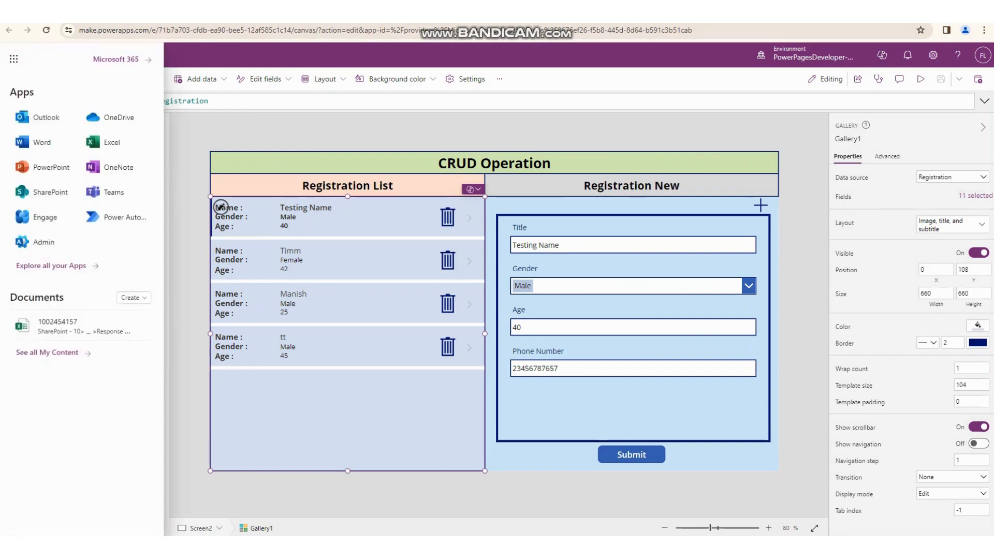
pyautogui.click(50, 192)
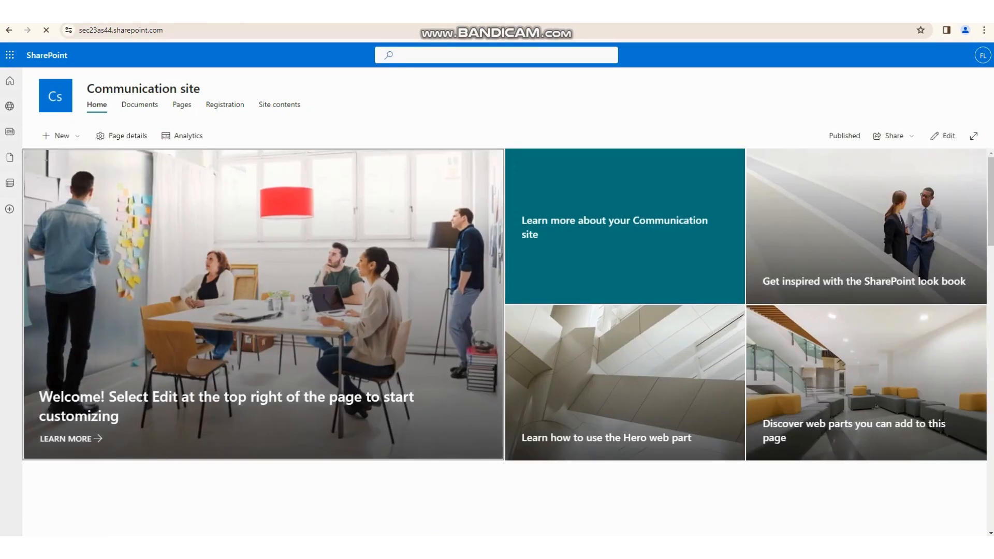
pyautogui.click(225, 104)
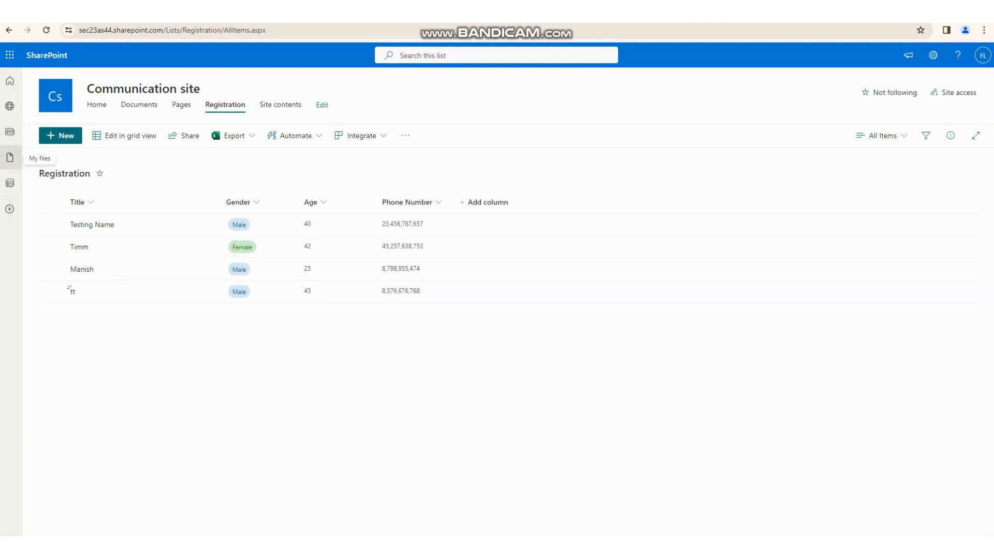
# - Select all items in the SharePoint Registration list and compare them with the records in the Test app's gallery
pyautogui.click(52, 225)
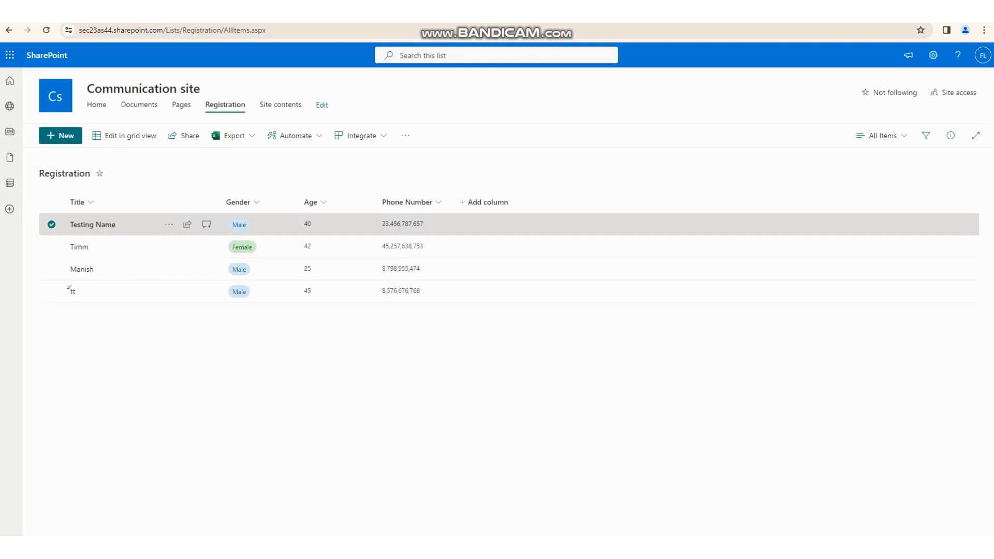
pyautogui.click(51, 247)
pyautogui.click(51, 269)
pyautogui.click(52, 291)
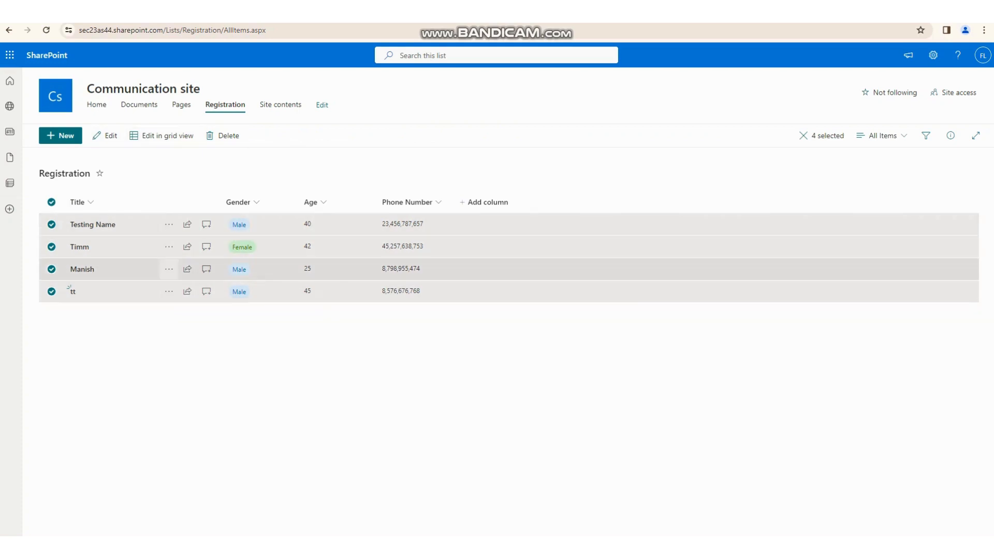
pyautogui.click(98, 11)
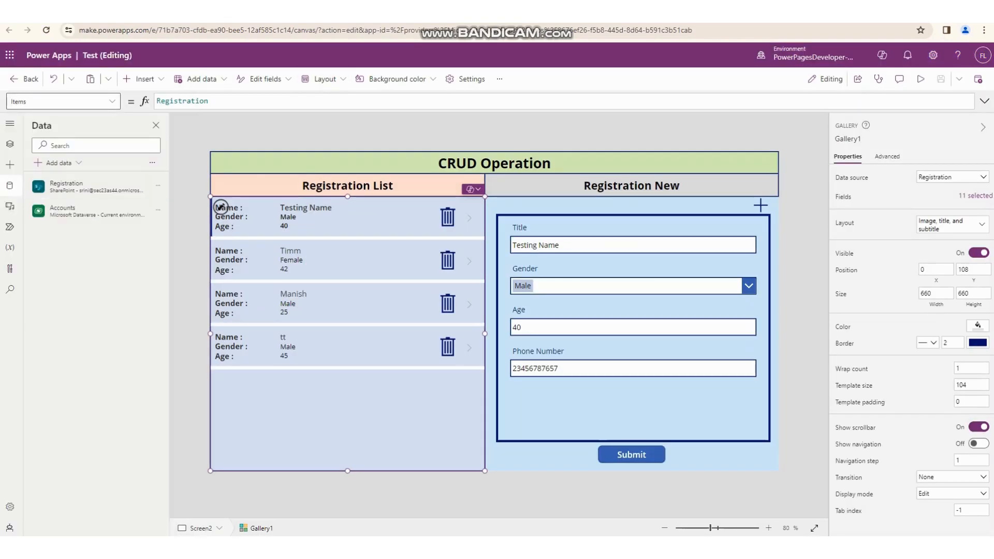
pyautogui.click(223, 12)
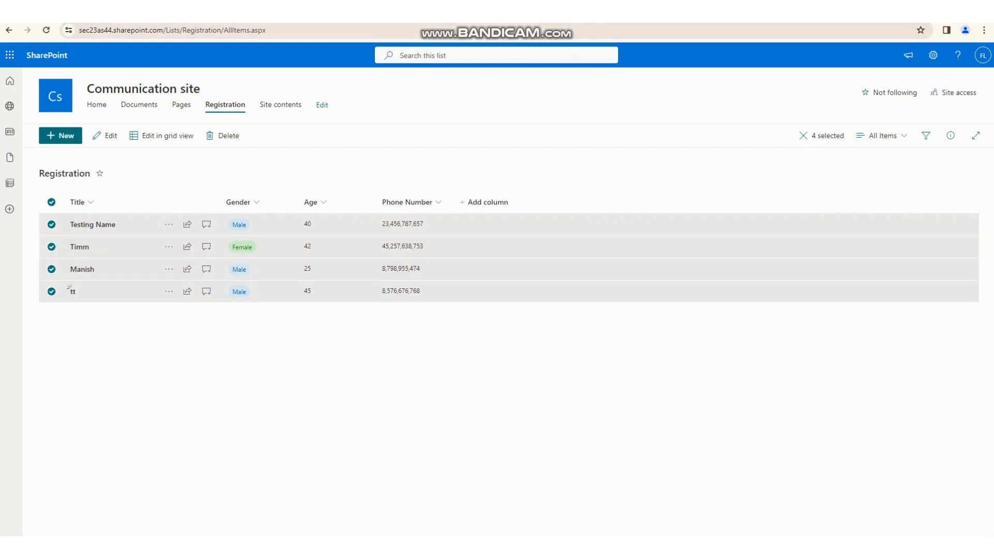
pyautogui.click(98, 11)
pyautogui.click(222, 12)
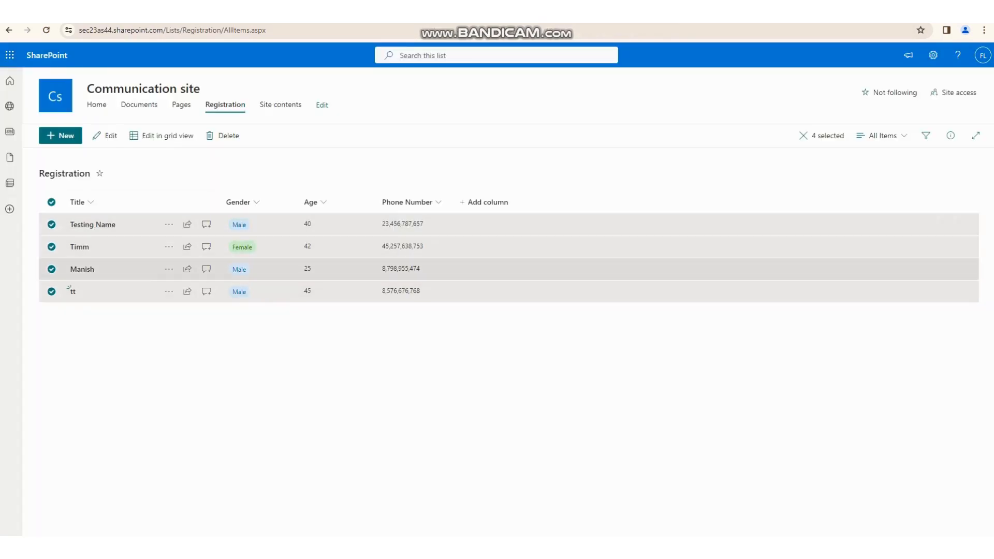
pyautogui.click(98, 11)
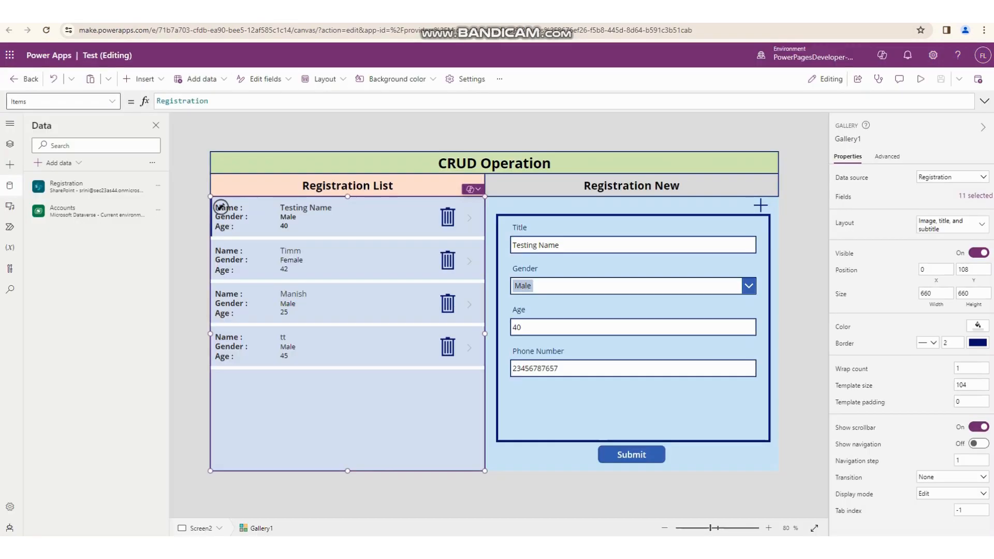
# - Preview the CRUD Operation screen, return to editing, and reselect the Registration List gallery
pyautogui.press('F5')
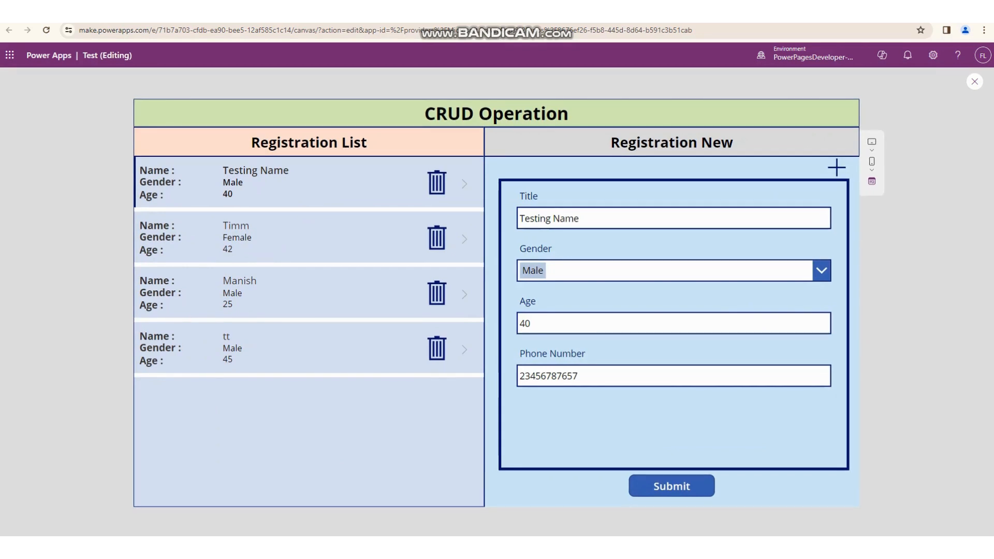
pyautogui.press('Escape')
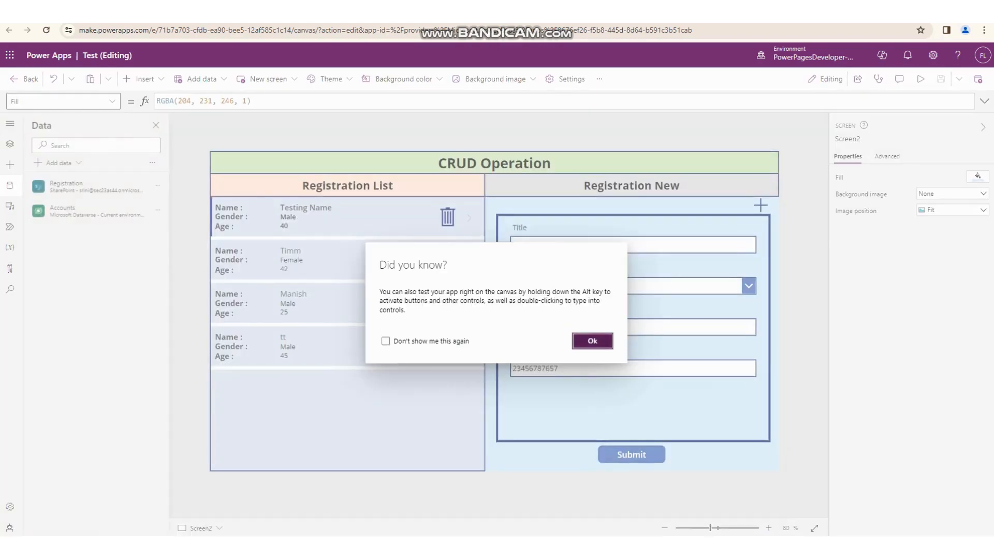
pyautogui.press('Return')
pyautogui.click(221, 207)
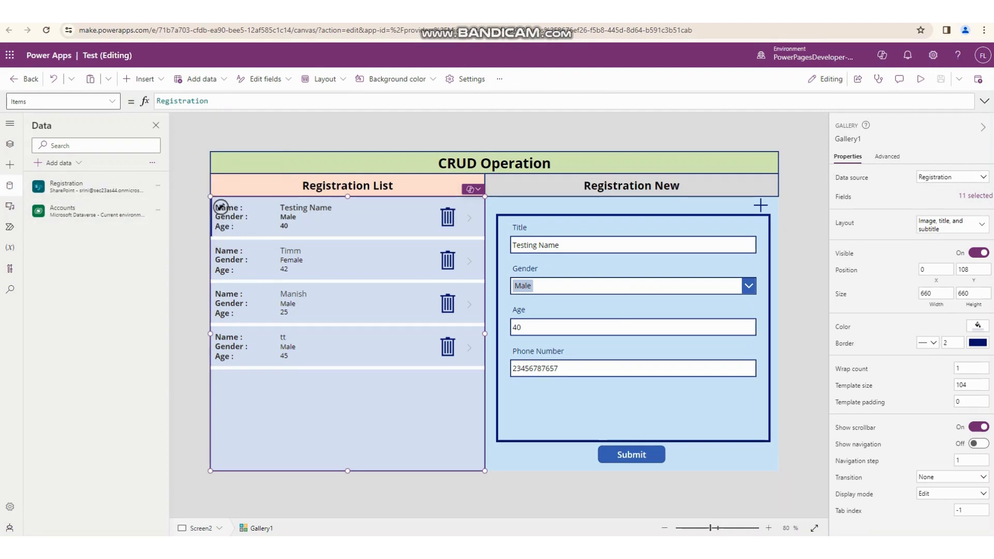
# - Show the controls nested inside Gallery1 in the tree view and select the gallery's first-row template
pyautogui.click(10, 144)
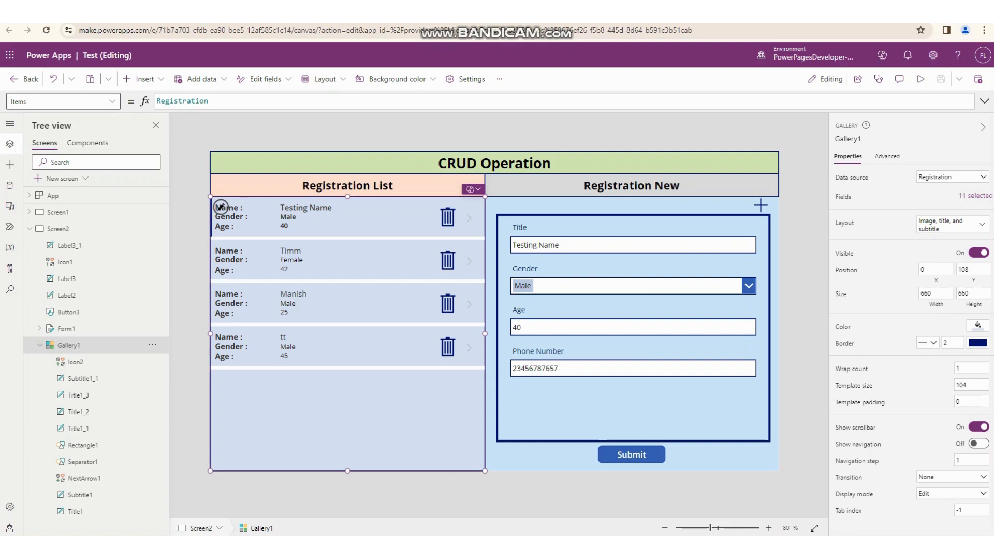
pyautogui.click(305, 208)
pyautogui.click(357, 223)
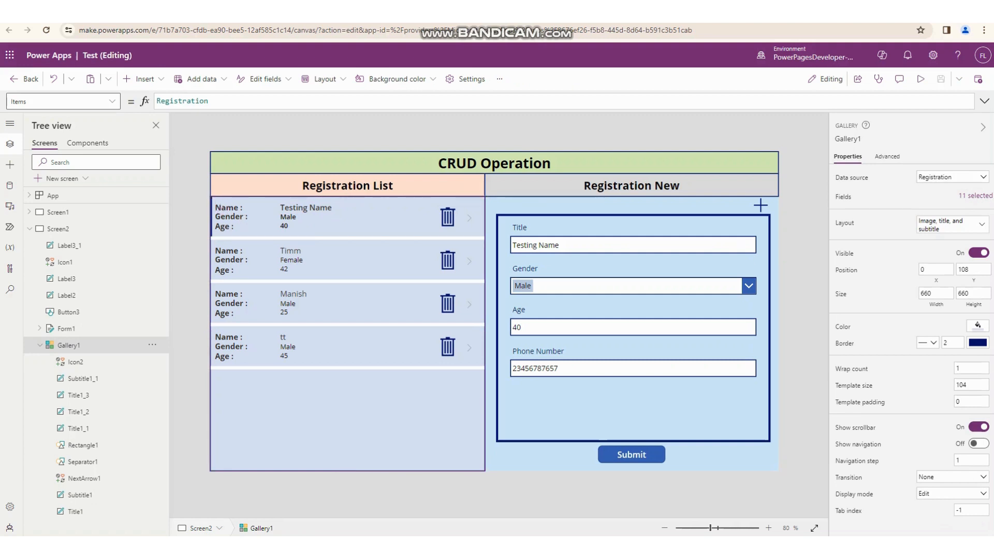
pyautogui.click(221, 207)
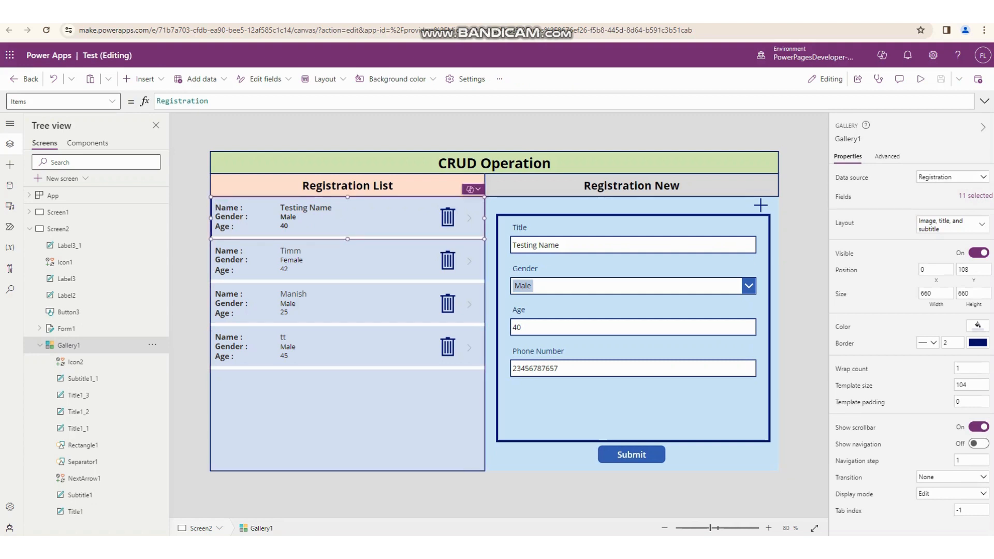
# - Examine the function, data source and record argument in the OnSelect formula of the gallery's trash icon
pyautogui.click(448, 217)
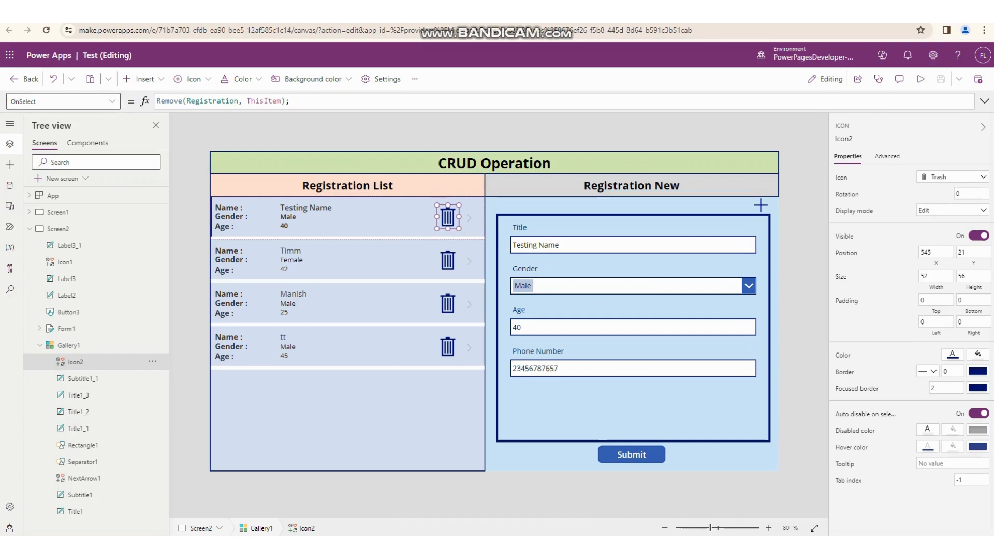
pyautogui.doubleClick(170, 101)
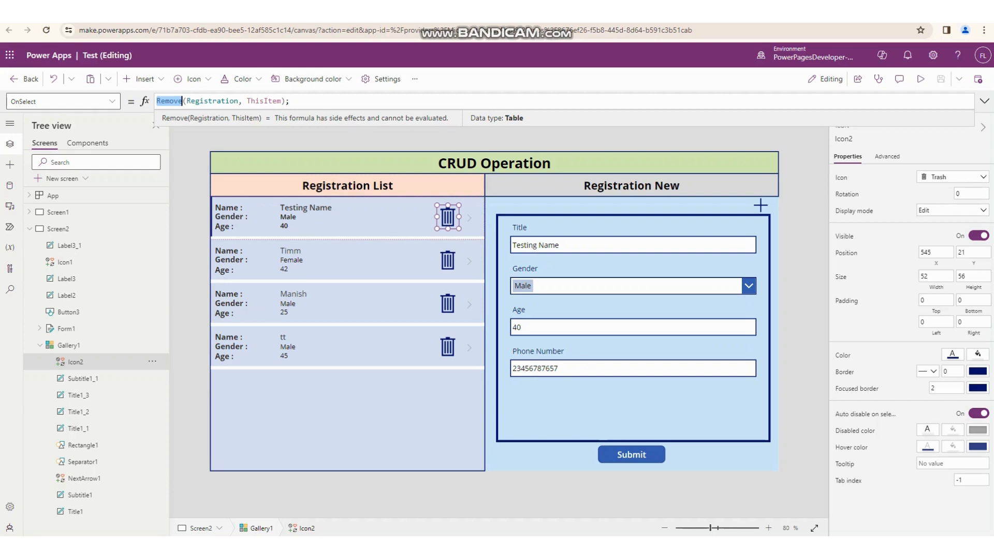
pyautogui.doubleClick(206, 101)
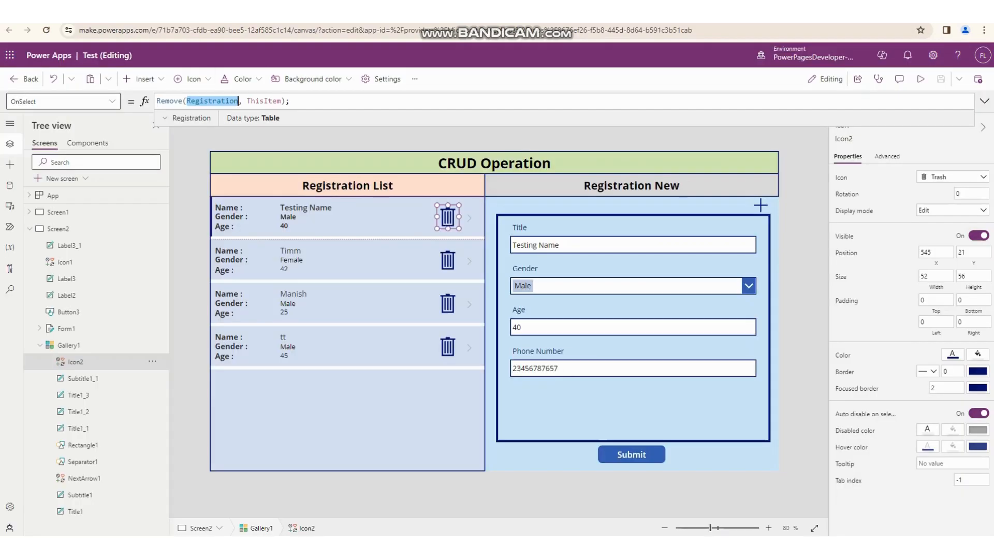
pyautogui.doubleClick(263, 101)
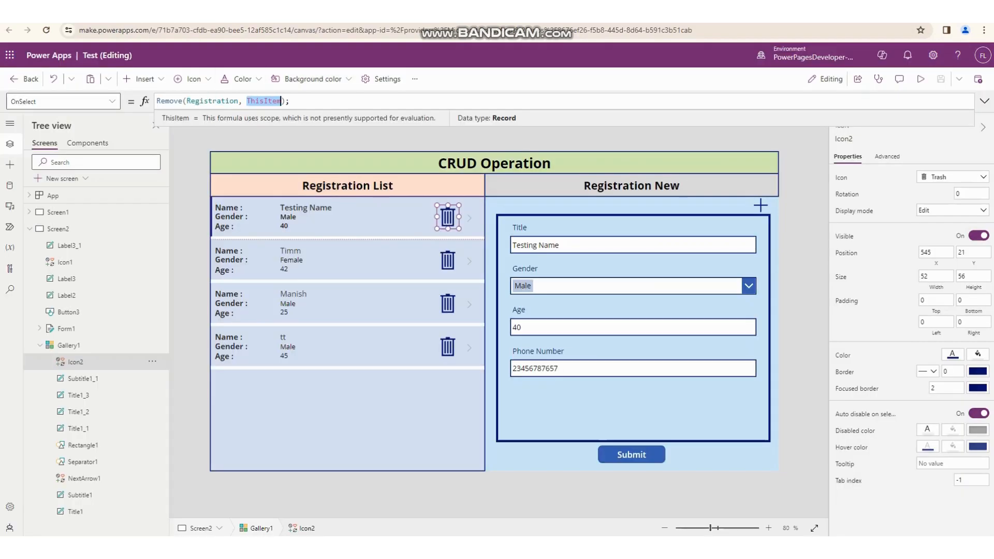
pyautogui.click(221, 207)
pyautogui.click(221, 207)
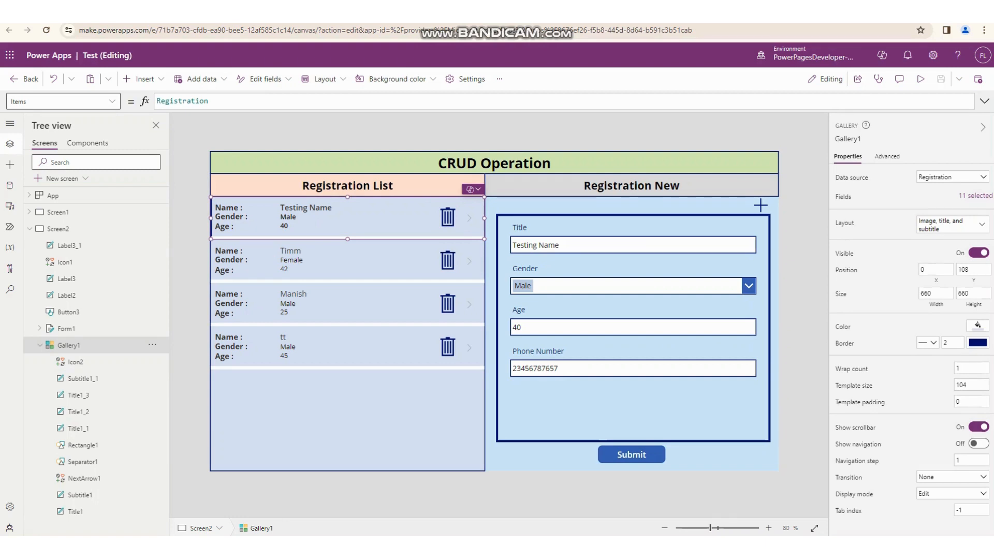
pyautogui.click(448, 217)
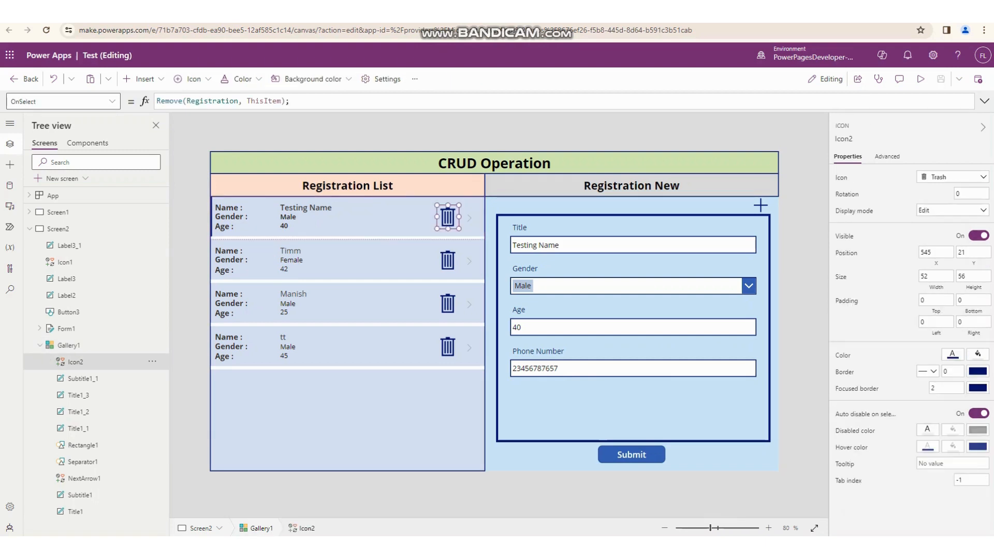
# - Select the Registration New edit form and review the insertable controls and the form's list of fields
pyautogui.click(632, 409)
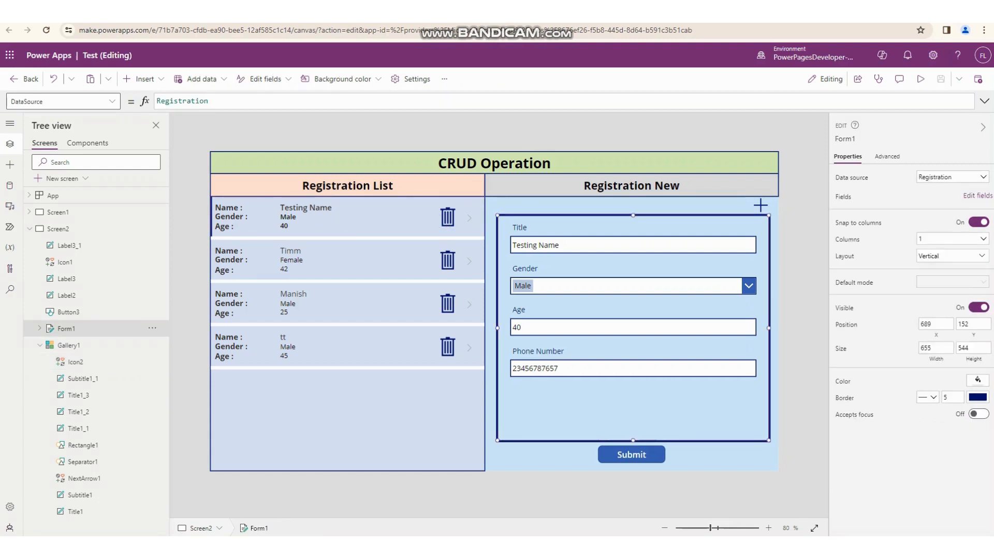
pyautogui.hotkey('ctrl', 'alt', 'd')
pyautogui.moveTo(491, 204)
pyautogui.mouseDown()
pyautogui.moveTo(783, 466)
pyautogui.moveTo(780, 447)
pyautogui.mouseUp()
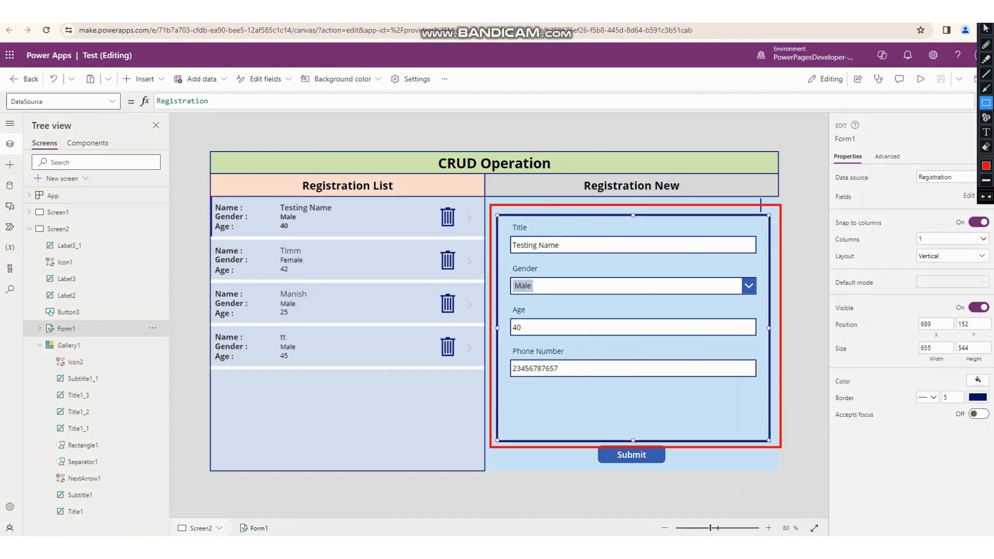
pyautogui.hotkey('ctrl', 'alt', 'd')
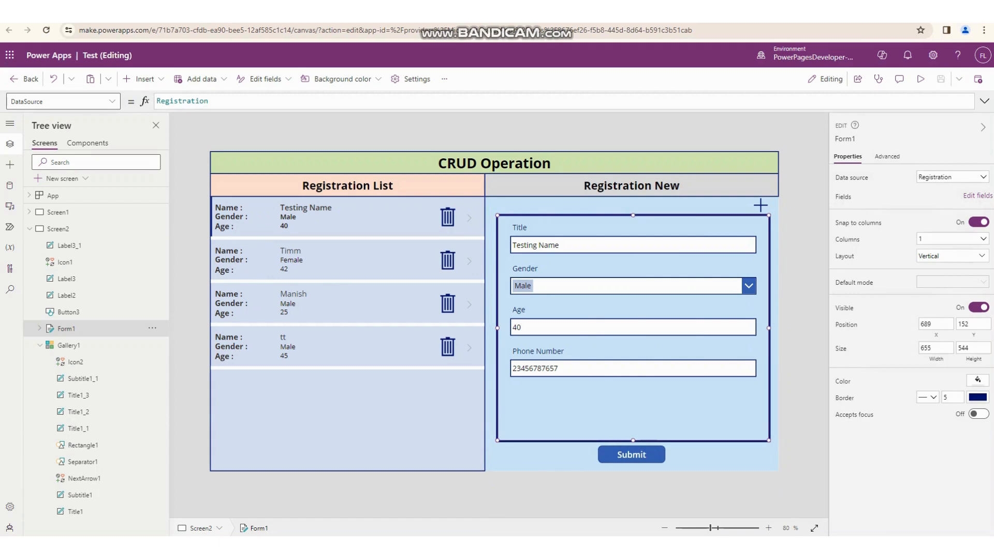
pyautogui.click(140, 79)
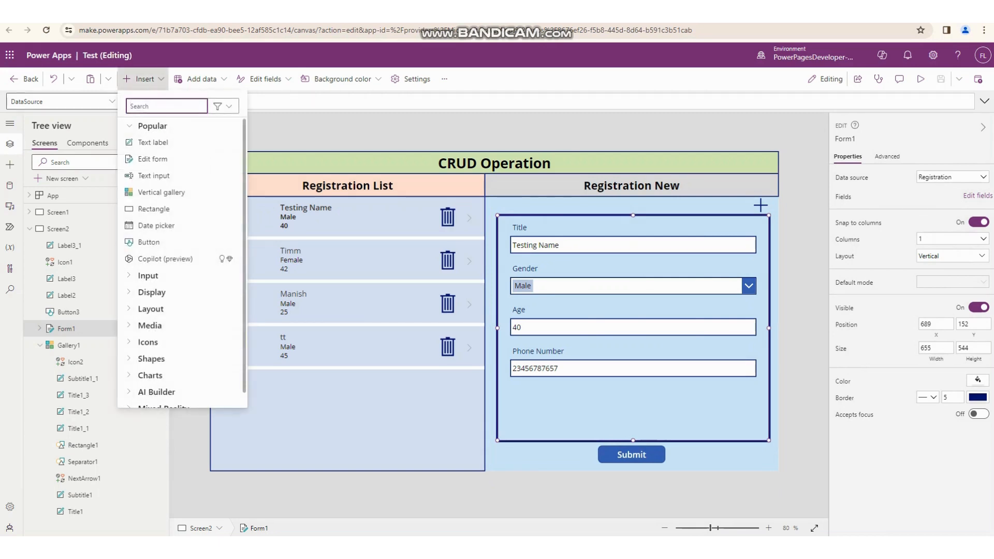
pyautogui.press('Escape')
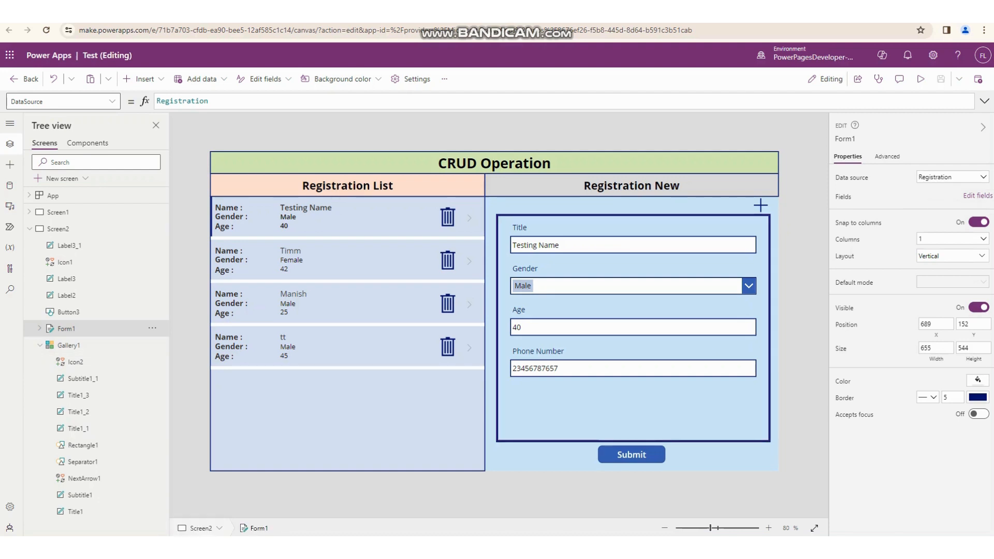
pyautogui.click(977, 196)
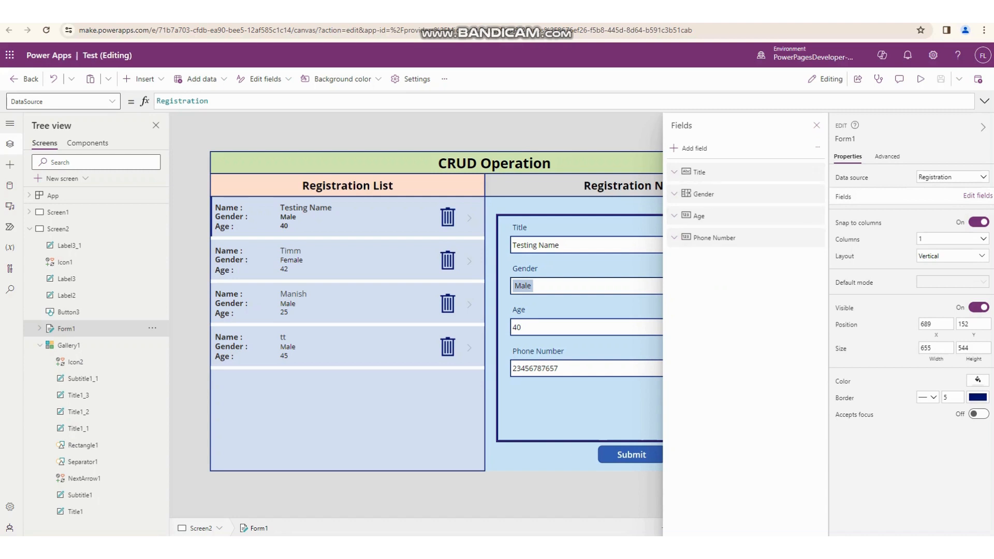
pyautogui.click(816, 125)
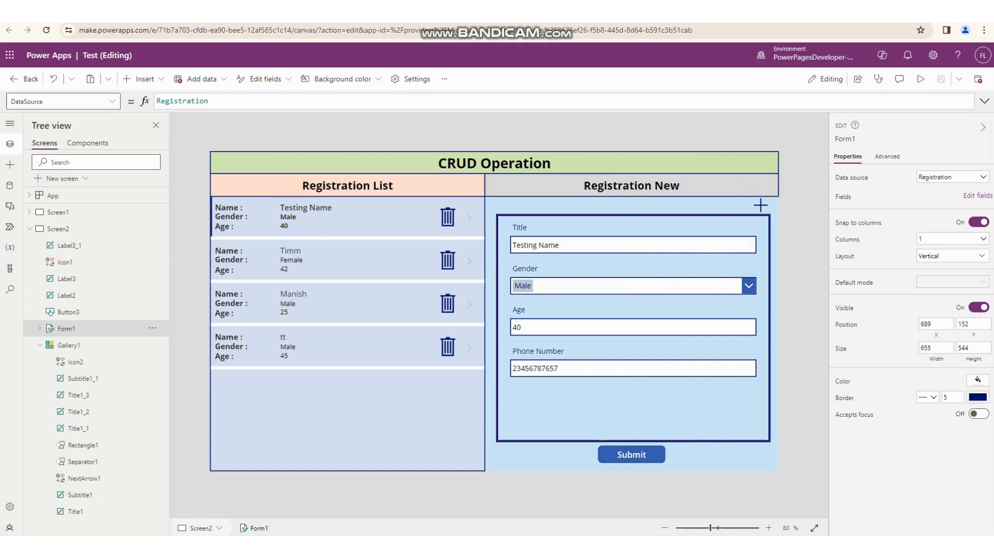
# - Select the Submit button and show its complete OnSelect formula with all lines highlighted
pyautogui.click(631, 455)
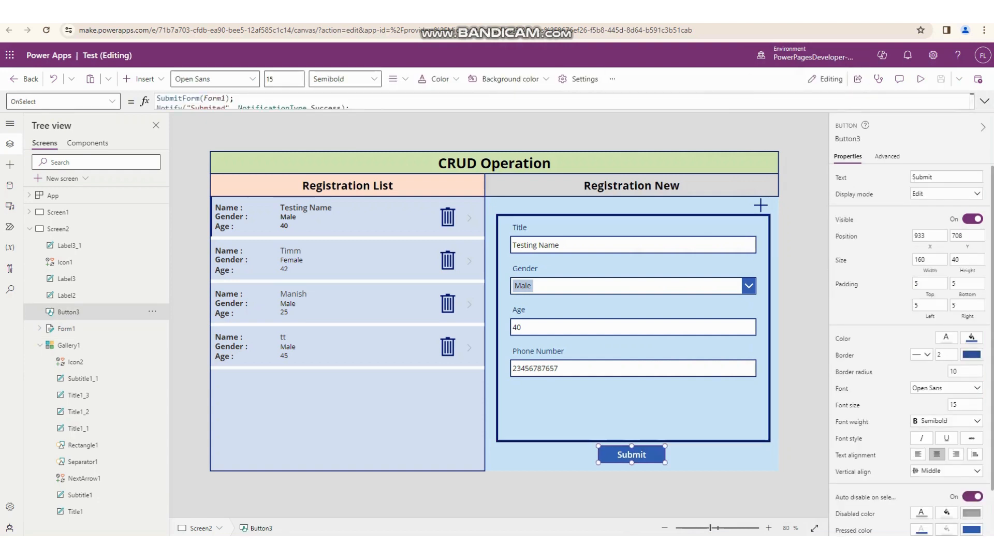
pyautogui.click(984, 101)
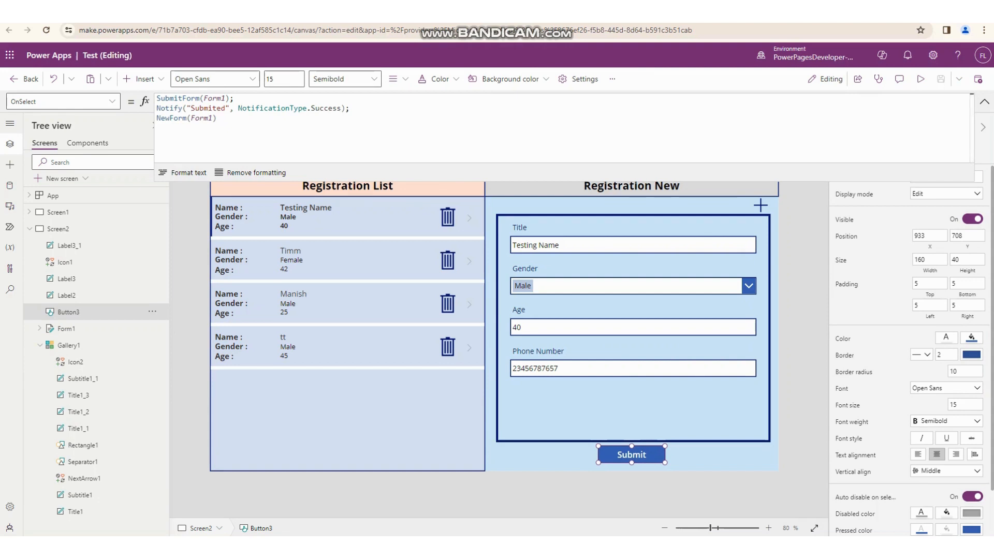
pyautogui.hotkey('ctrl', 'a')
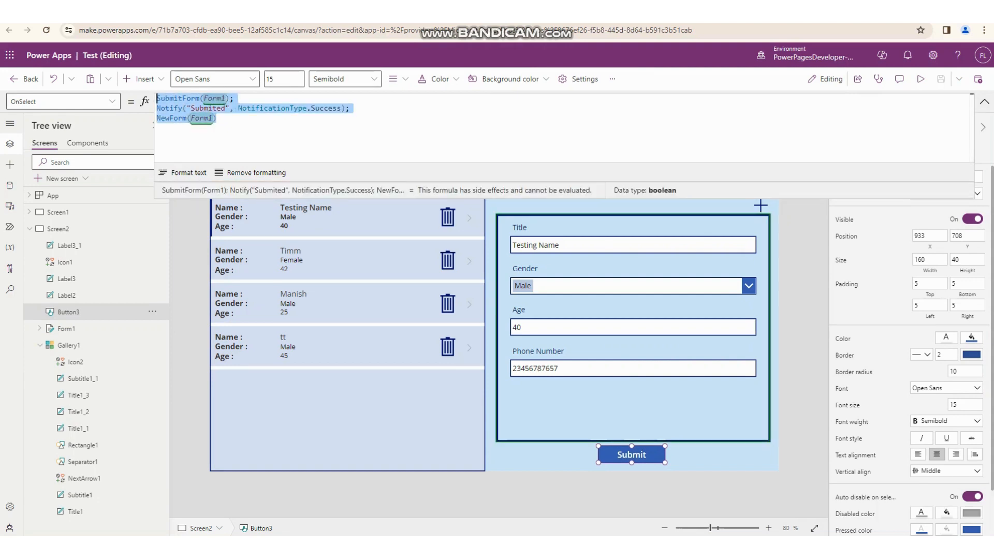
pyautogui.click(217, 119)
pyautogui.click(984, 101)
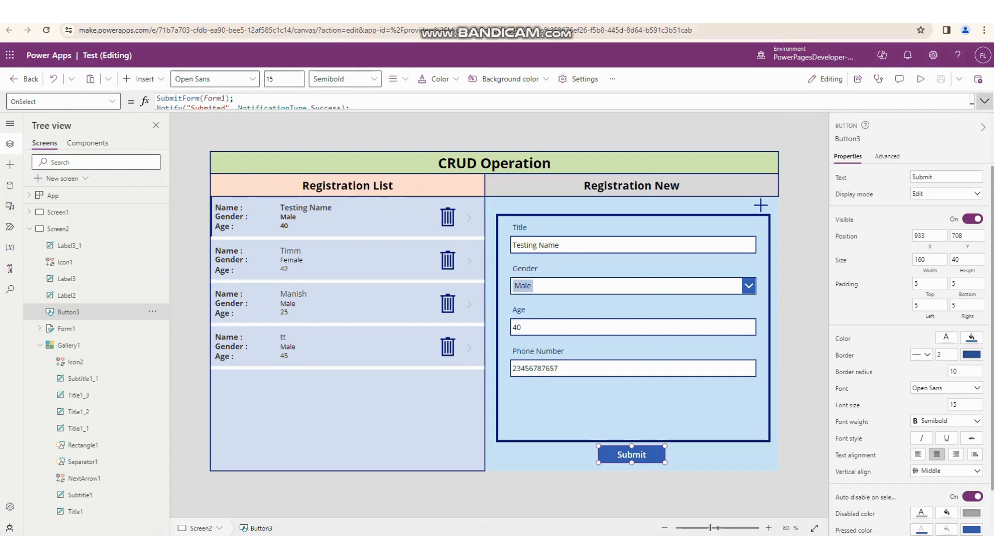
pyautogui.click(984, 102)
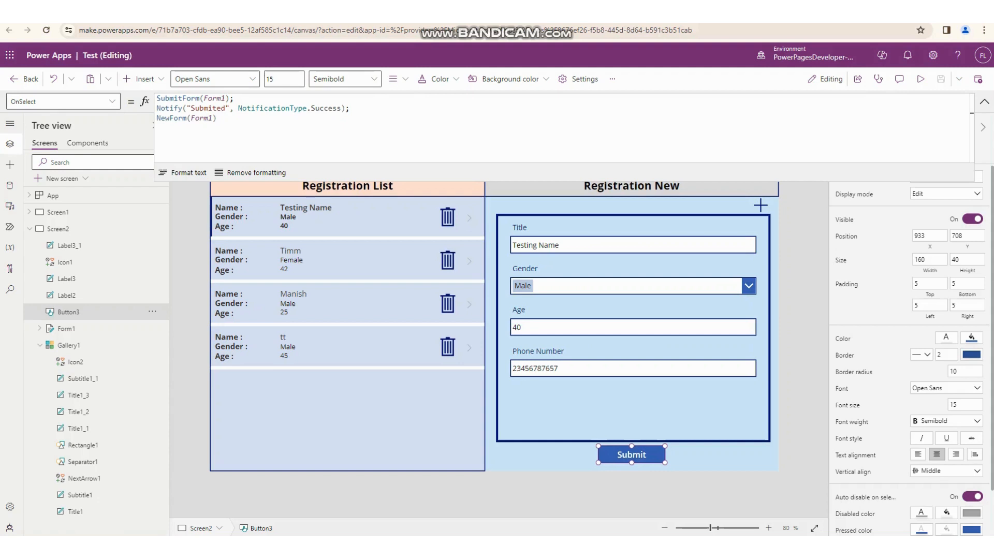
pyautogui.moveTo(216, 119); pyautogui.dragTo(157, 99)
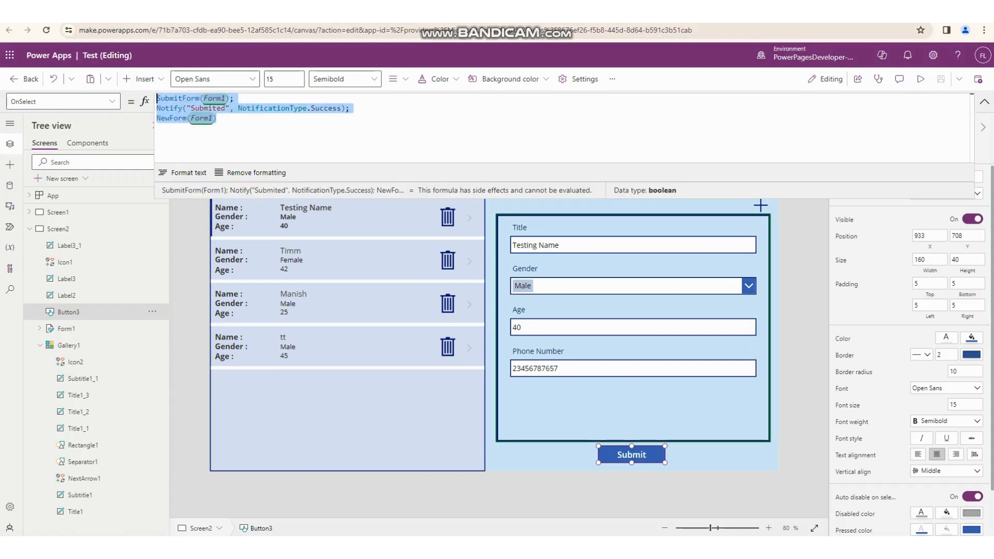
pyautogui.click(984, 102)
pyautogui.click(985, 102)
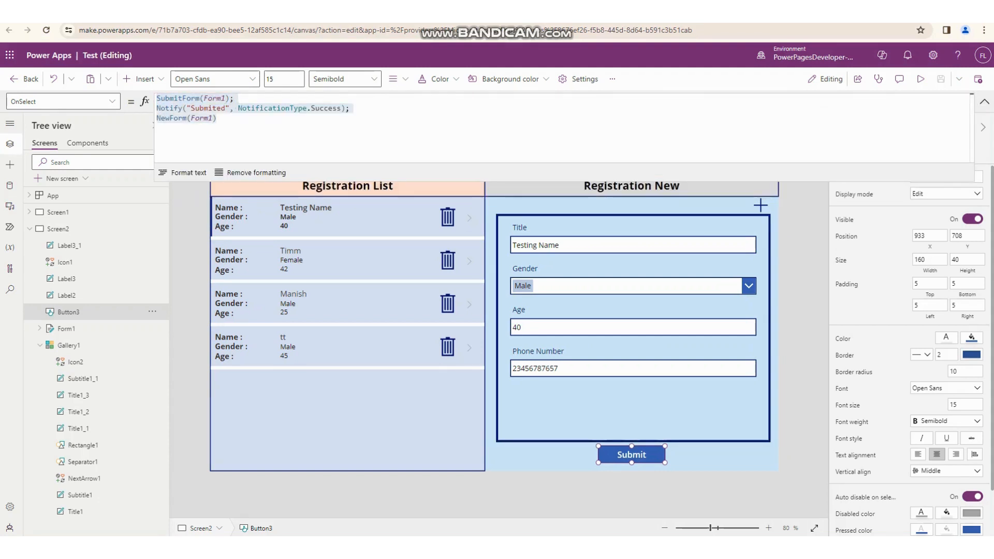
pyautogui.click(216, 119)
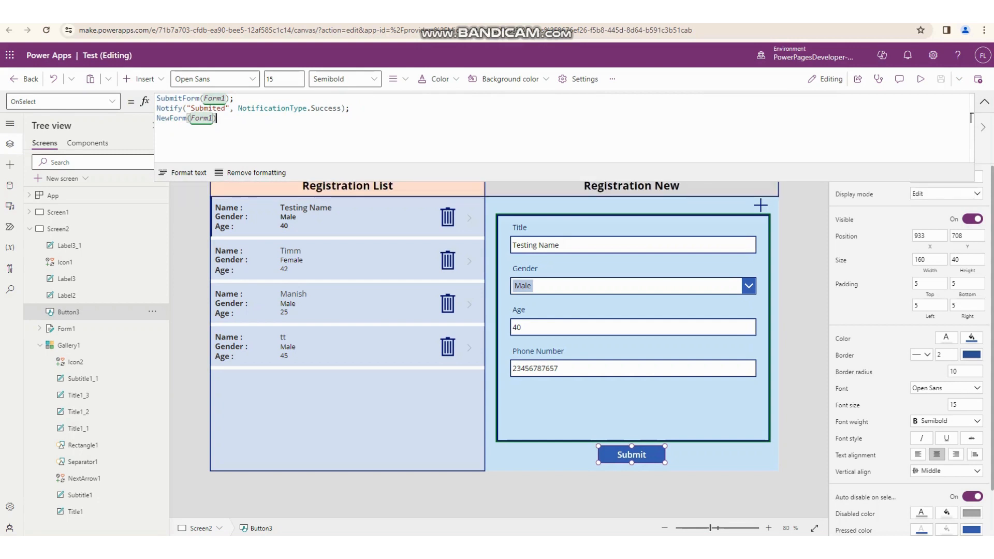
pyautogui.moveTo(216, 118); pyautogui.dragTo(157, 98)
pyautogui.moveTo(216, 119); pyautogui.dragTo(157, 98)
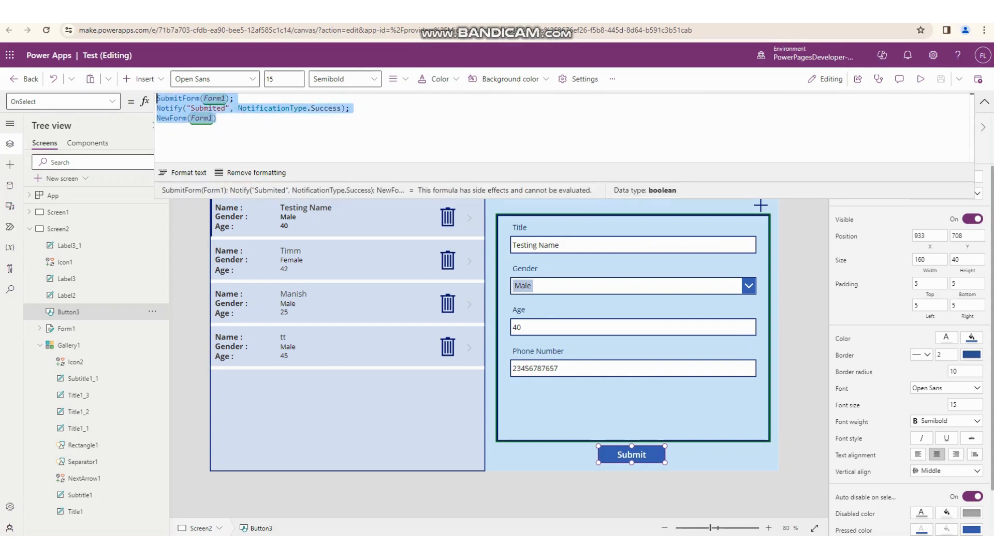
# - Examine the SubmitForm, Notify and NewForm functions in the Submit button's formula, then collapse the formula display
pyautogui.doubleClick(175, 99)
pyautogui.doubleClick(173, 108)
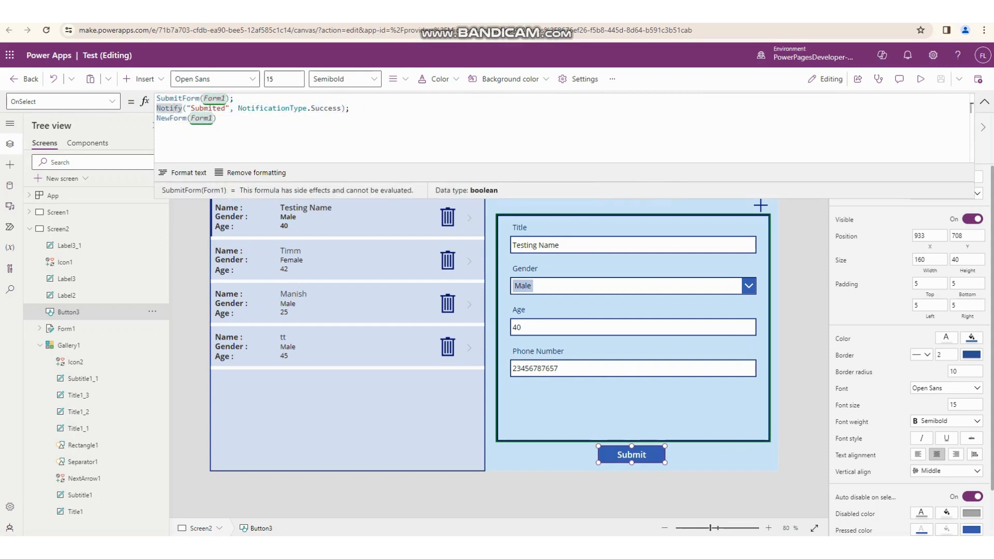
pyautogui.doubleClick(173, 119)
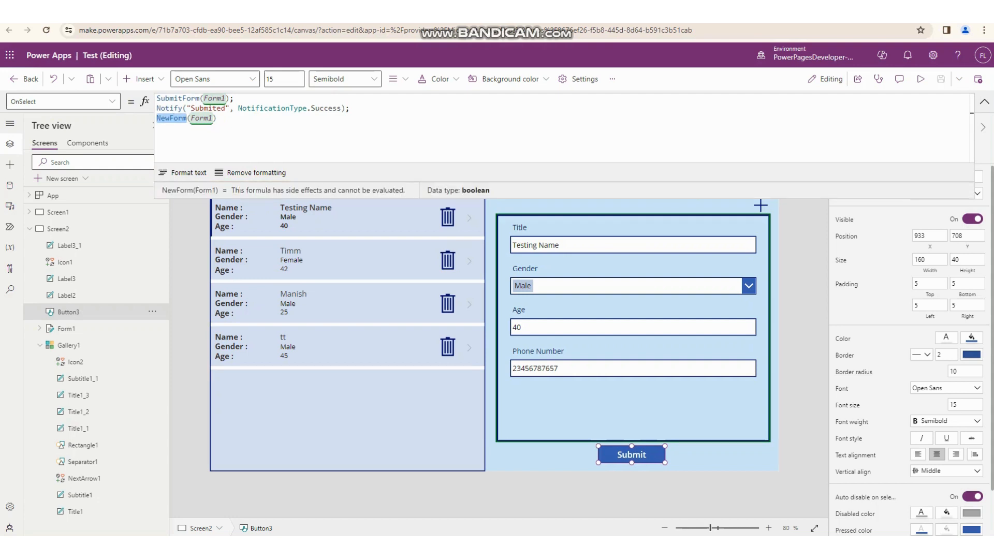
pyautogui.click(983, 102)
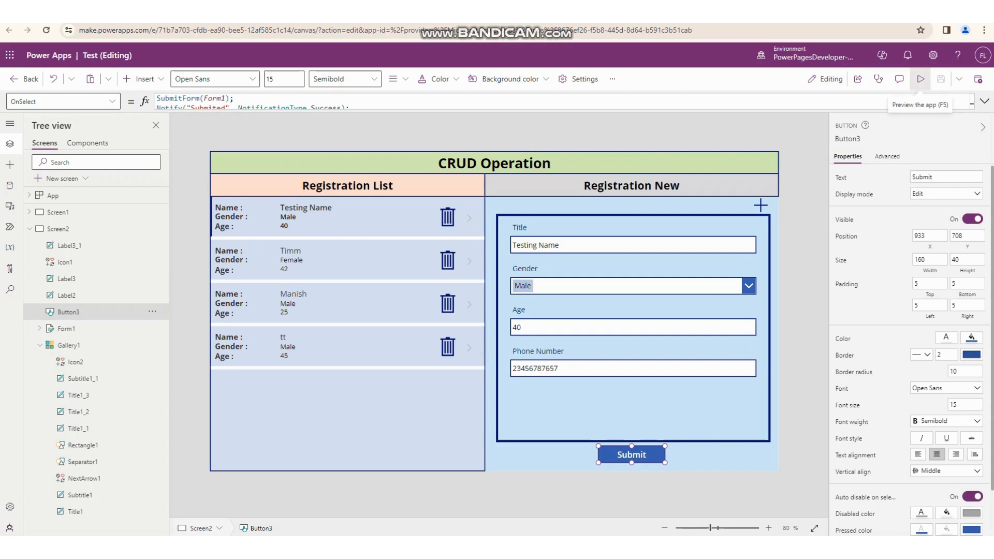
# - Preview the app, compare its records with the SharePoint Registration list, and select only the tt item in that list
pyautogui.click(920, 79)
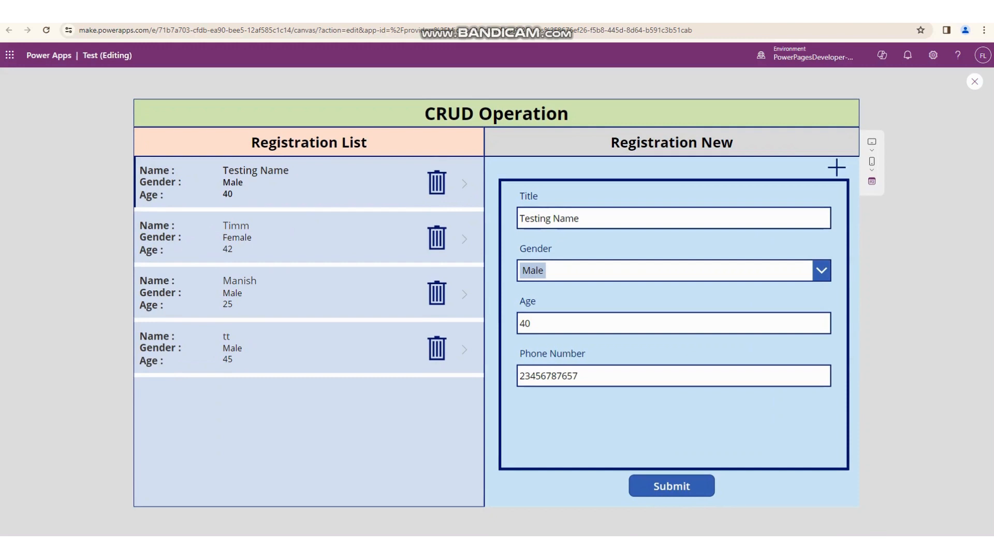
pyautogui.hotkey('ctrl', 'Tab')
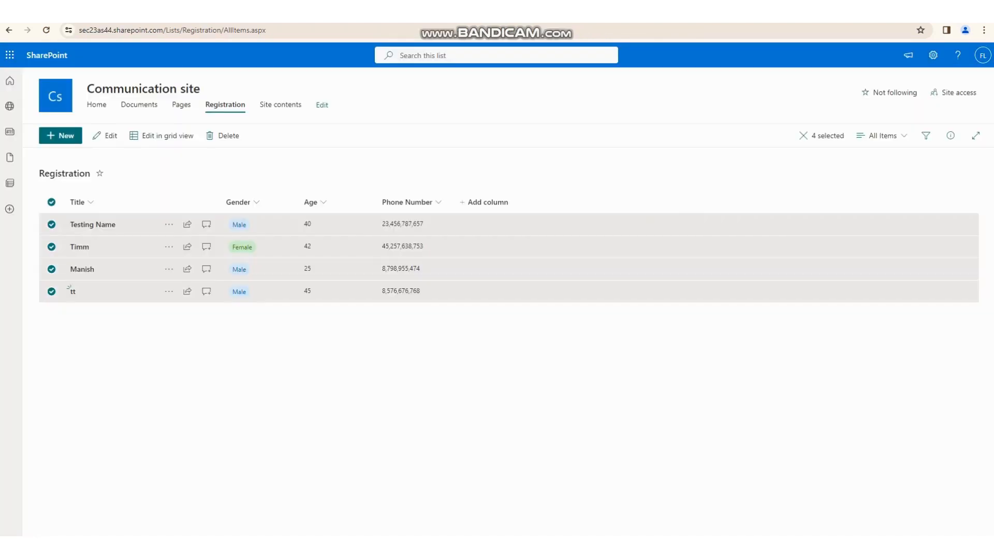
pyautogui.press('Escape')
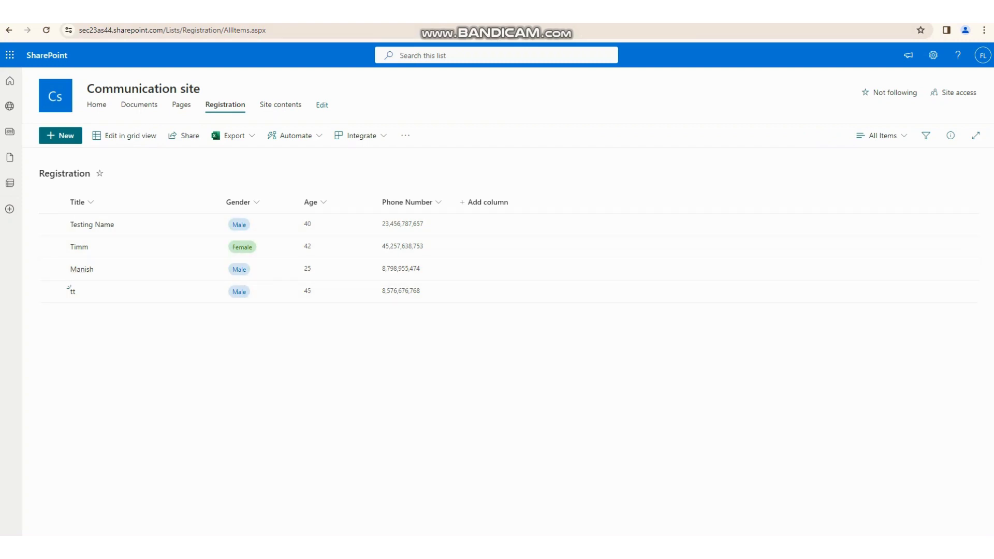
pyautogui.hotkey('ctrl', 'Tab')
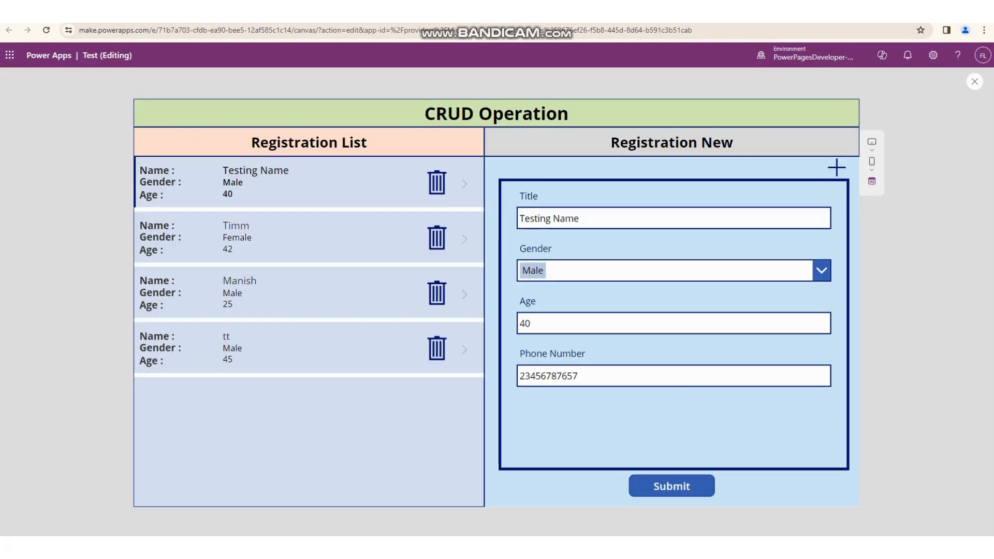
pyautogui.hotkey('ctrl', 'Tab')
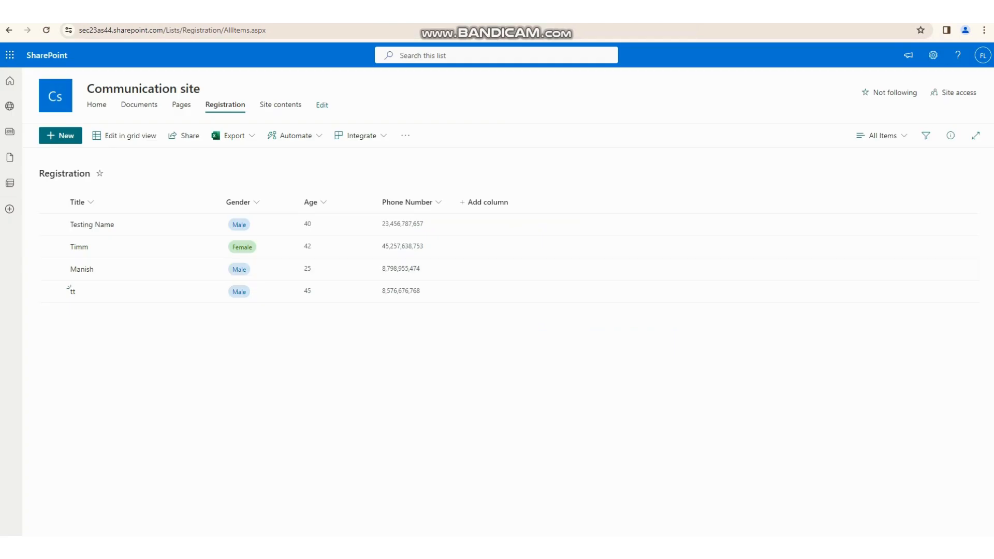
pyautogui.click(68, 287)
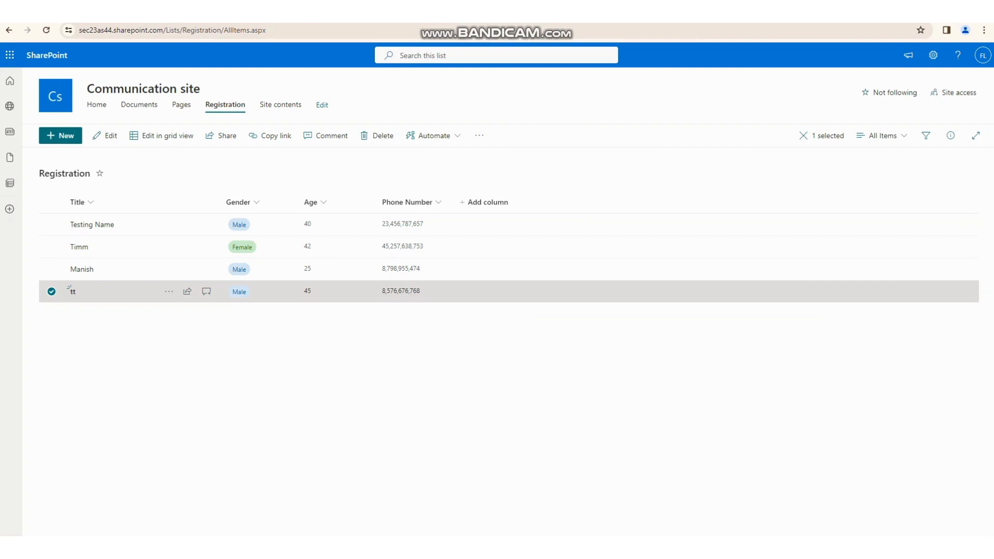
# - Return to the Power Apps preview, load the tt record into the form, set its age to 50 and submit it
pyautogui.hotkey('ctrl', 'Tab')
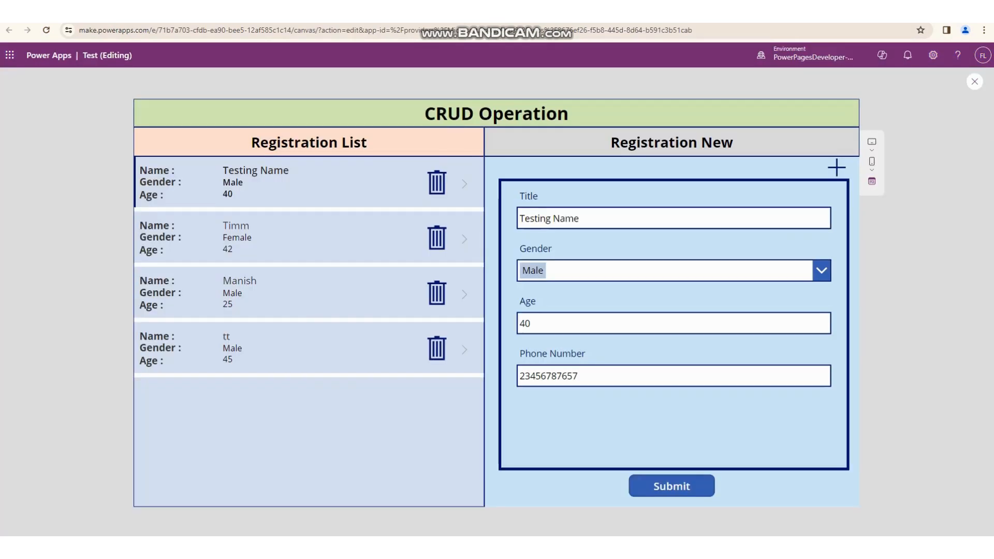
pyautogui.click(464, 350)
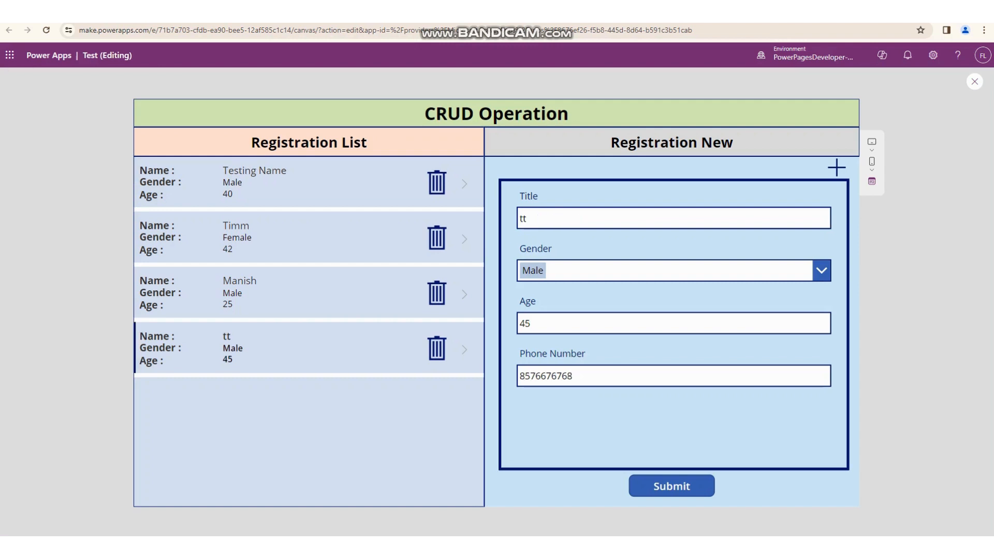
pyautogui.click(521, 218)
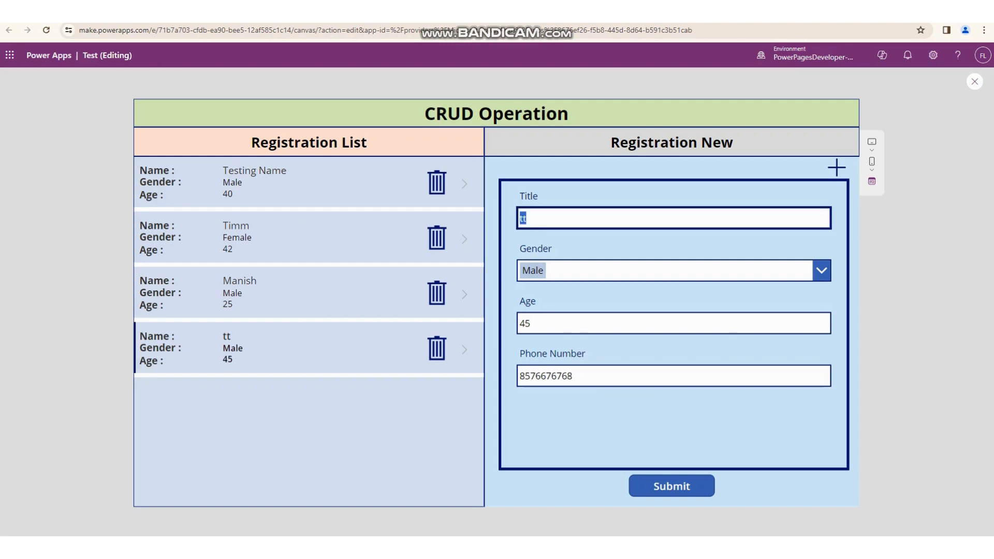
pyautogui.click(521, 324)
pyautogui.hotkey('ctrl', 'a')
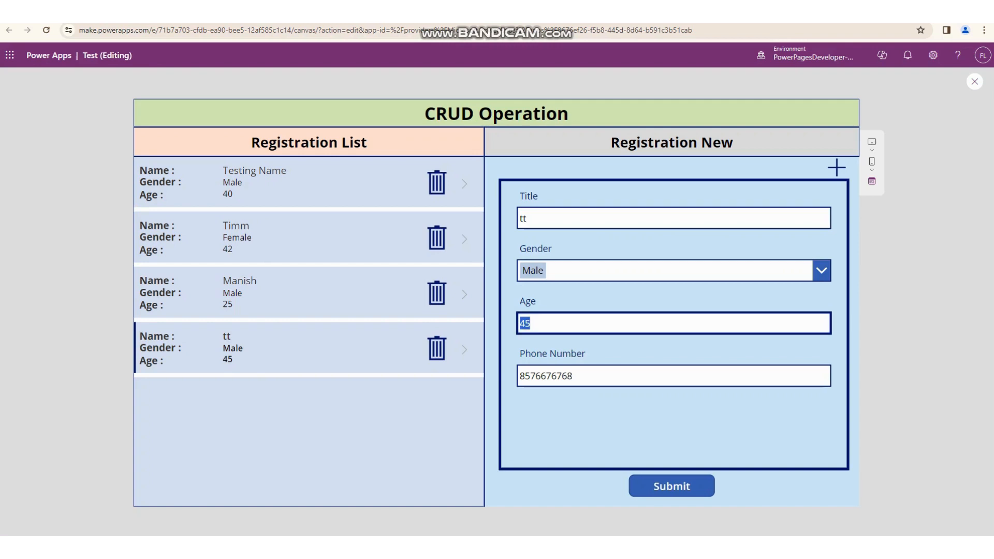
pyautogui.write('50')
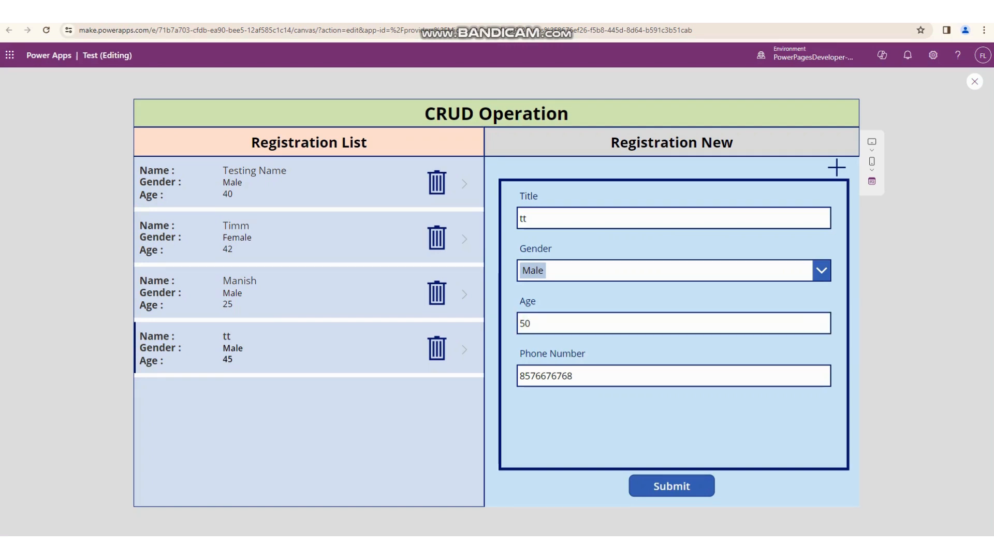
pyautogui.click(671, 486)
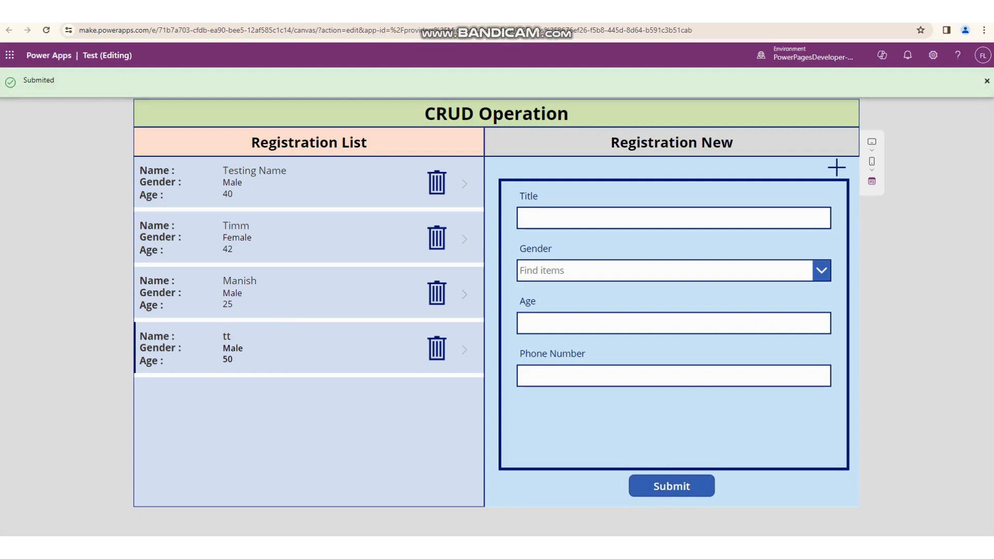
# - Switch to the SharePoint Registration list, reload it, and select the tt item to check its age
pyautogui.hotkey('ctrl', 'Tab')
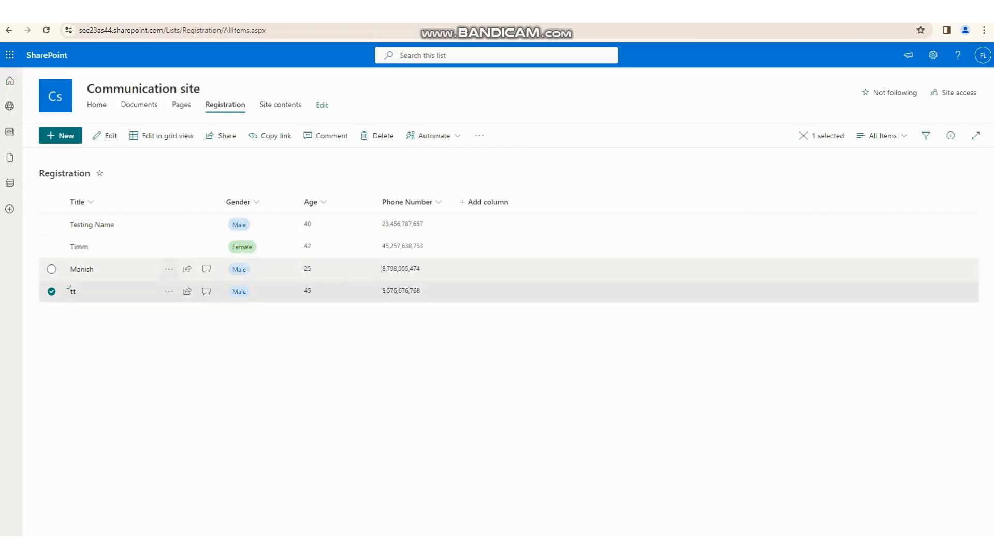
pyautogui.hotkey('ctrl', 'l')
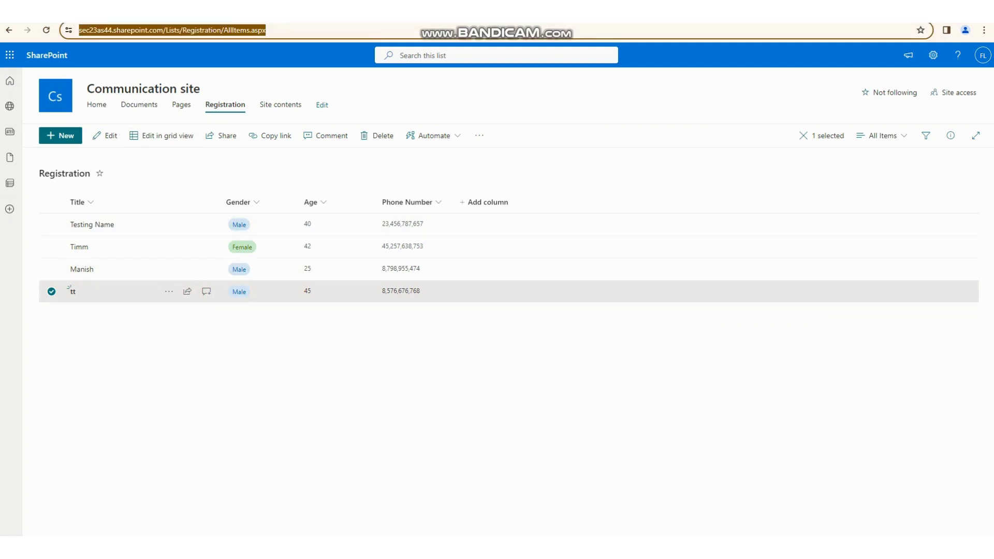
pyautogui.press('Return')
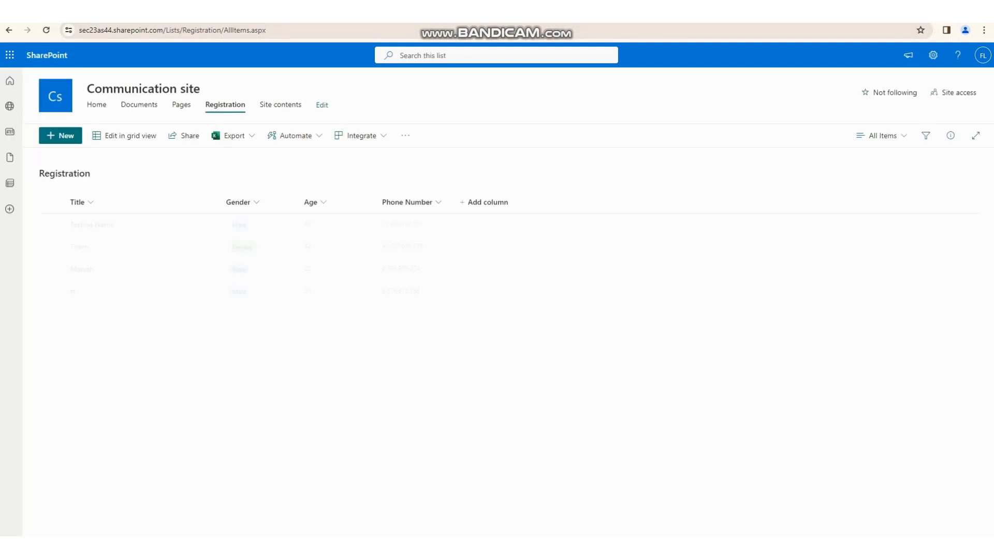
pyautogui.click(69, 287)
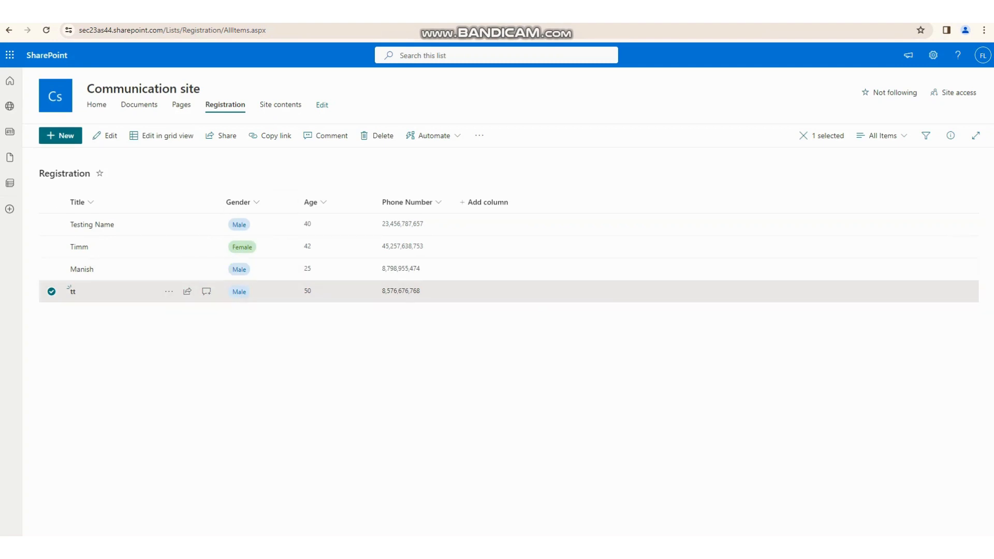
# - Delete the third record from the gallery in the Power Apps preview, then reload the SharePoint Registration list to check the deletion
pyautogui.hotkey('ctrl', 'Tab')
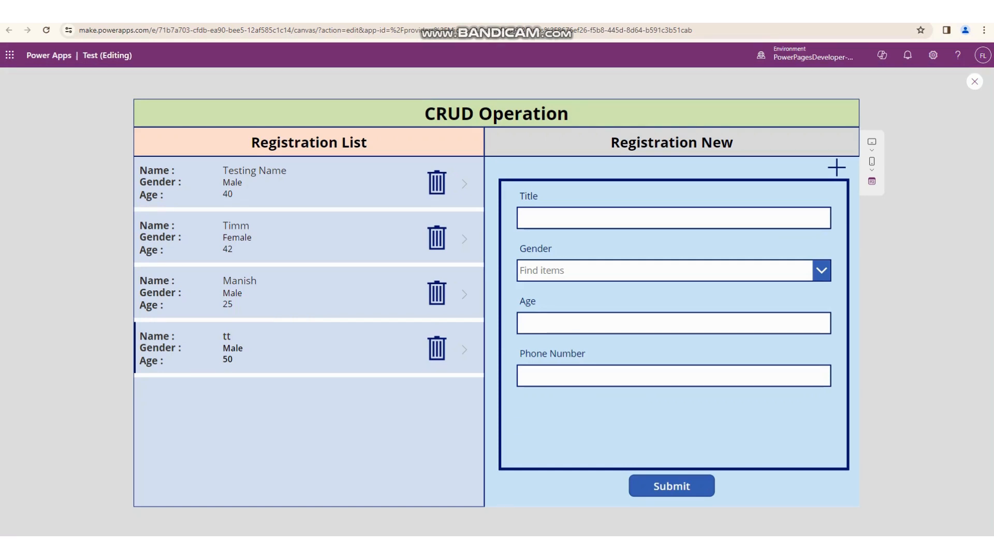
pyautogui.click(311, 293)
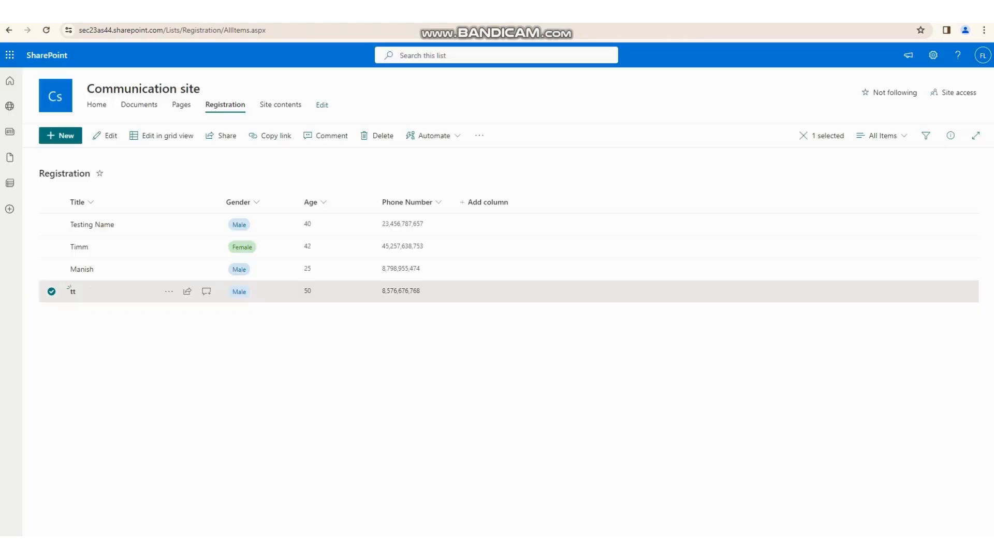
pyautogui.hotkey('ctrl', 'l')
pyautogui.press('Return')
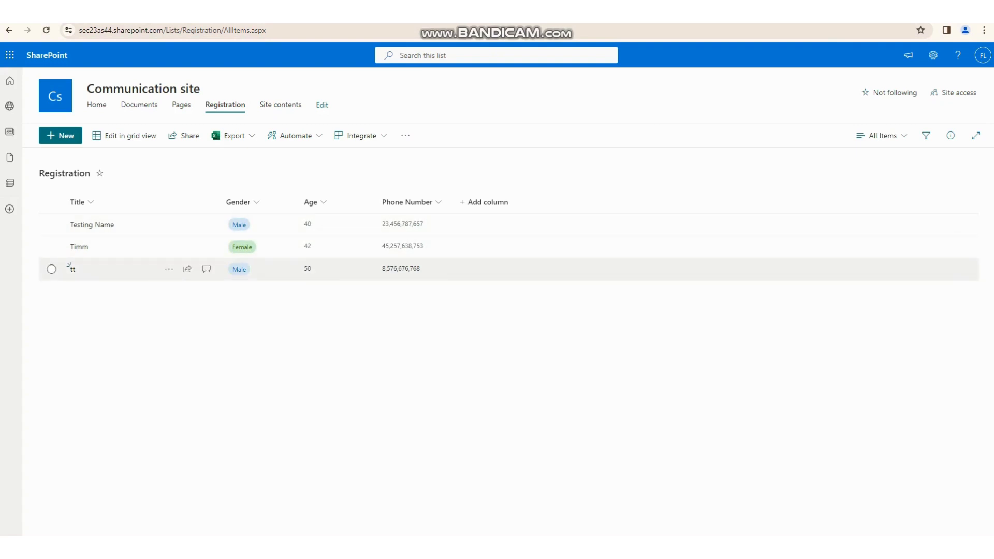
# - Return to the Power Apps preview and enter Today testing as the title in the new registration form
pyautogui.hotkey('ctrl', 'Tab')
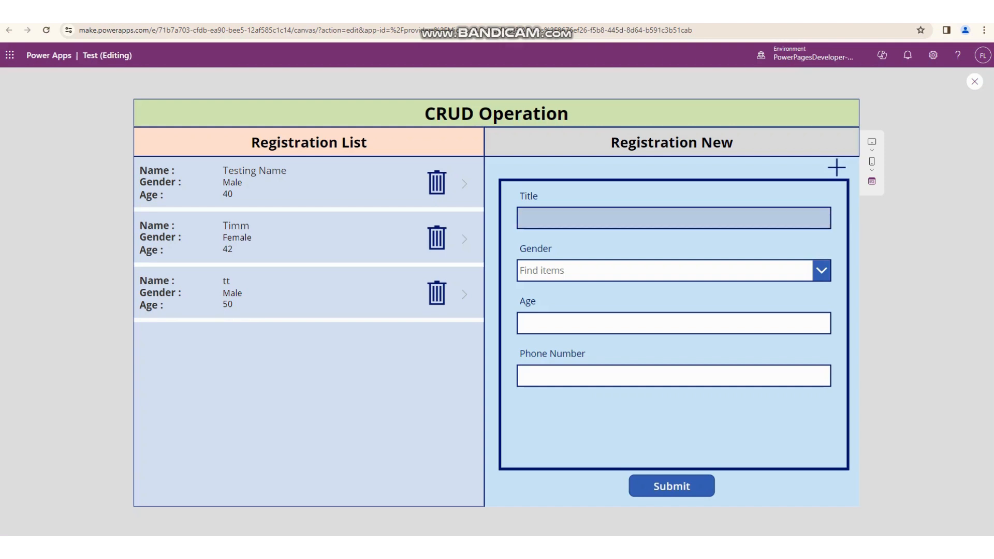
pyautogui.click(674, 218)
pyautogui.write('Test')
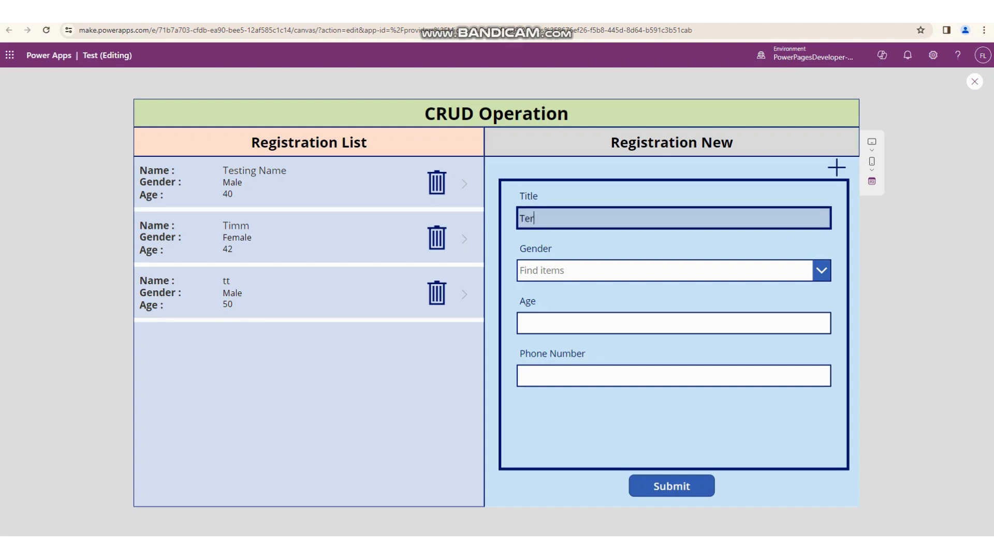
pyautogui.press('BackSpace')
pyautogui.press('BackSpace')
pyautogui.press('BackSpace')
pyautogui.write('o')
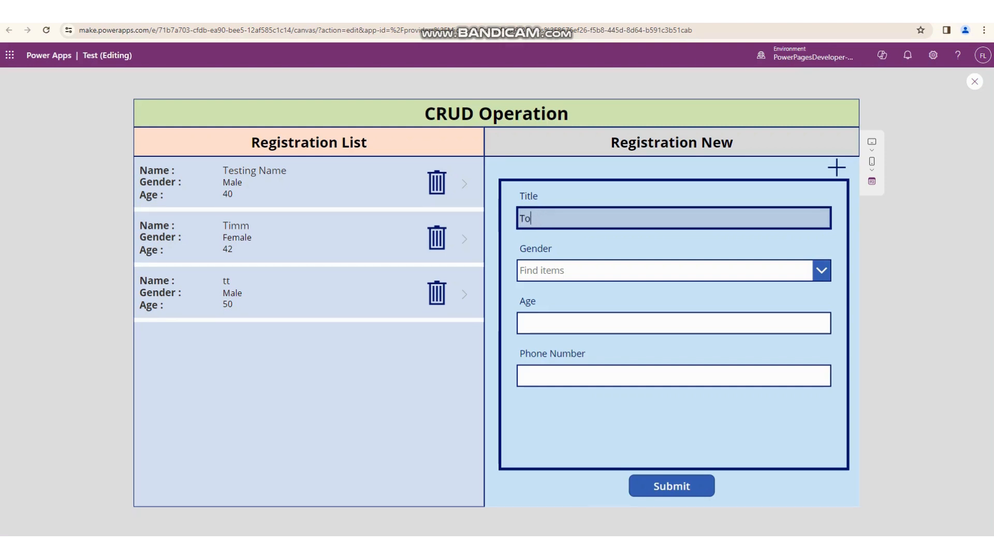
pyautogui.write('day testing')
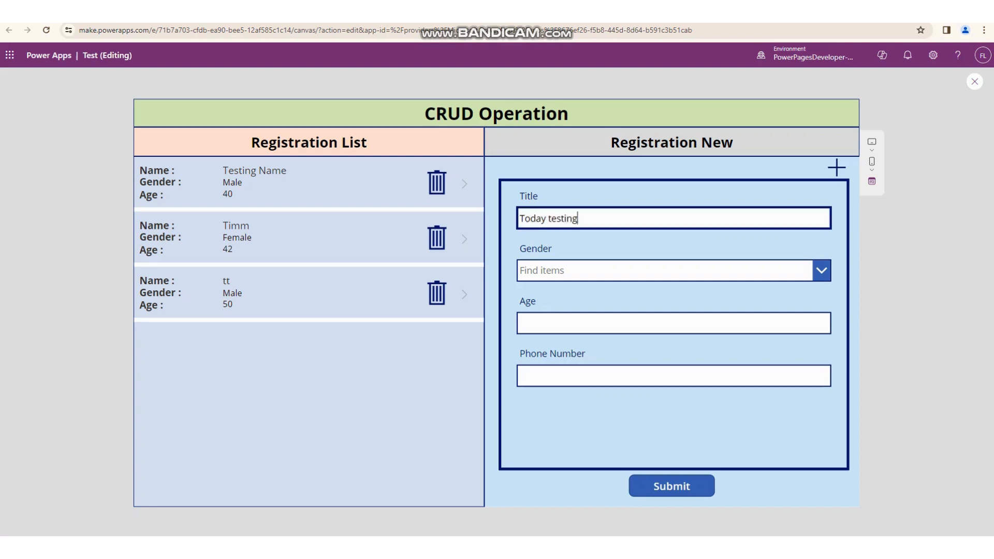
# - Choose Male as the gender, set the age to 12, fill in the phone number, and submit the new registration
pyautogui.click(664, 271)
pyautogui.click(664, 295)
pyautogui.click(665, 323)
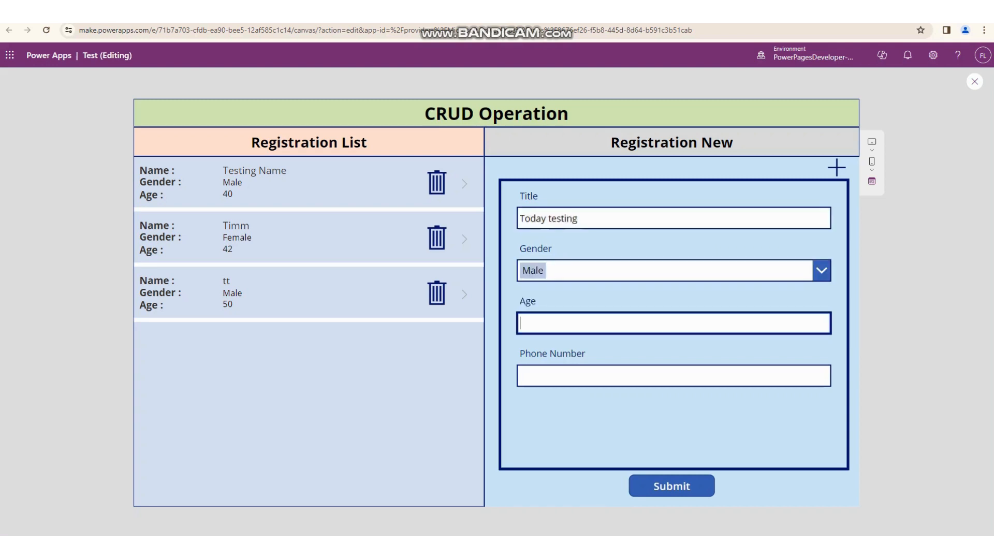
pyautogui.write('12')
pyautogui.press('Tab')
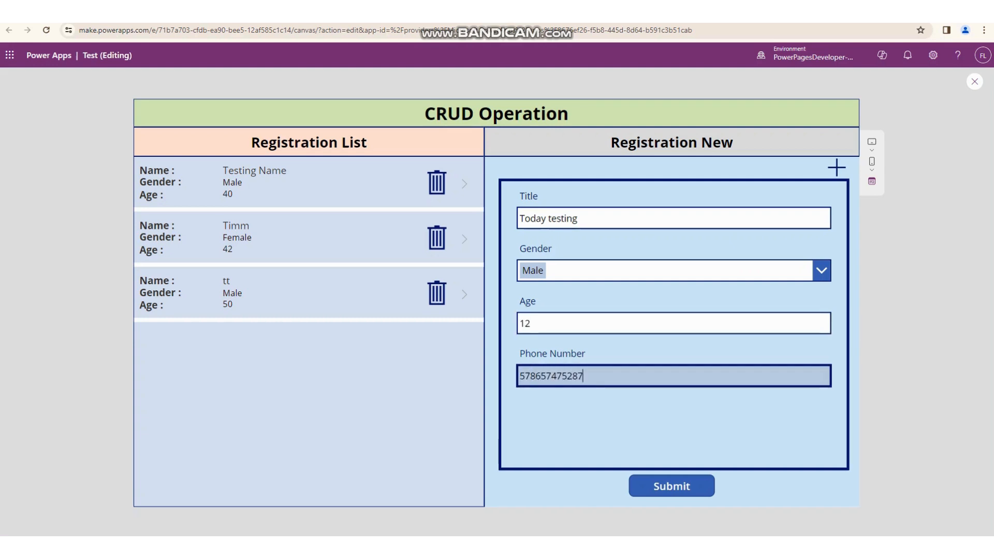
pyautogui.press('Tab')
pyautogui.press('Return')
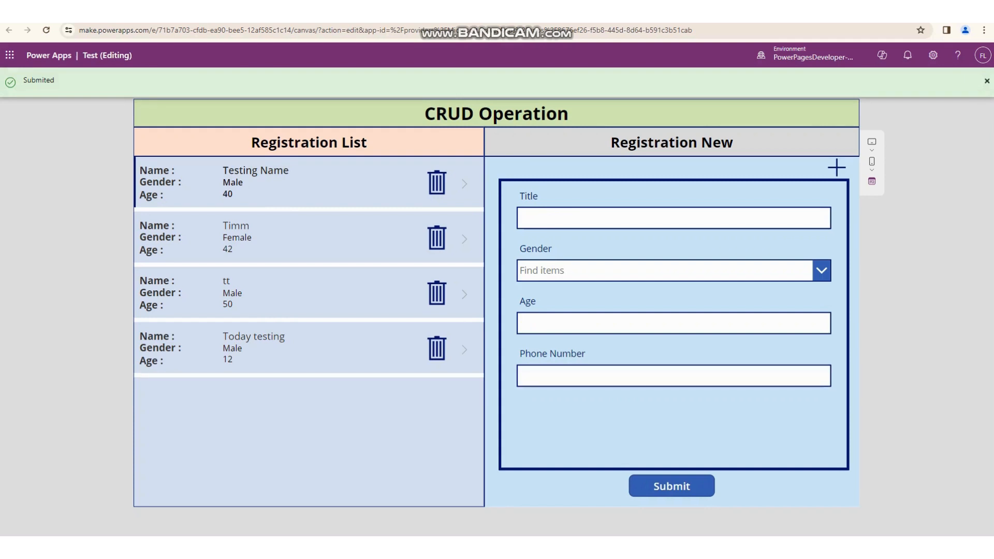
# - Switch to the SharePoint Registration list, reload it to check for the new record, and select the Testing Name item
pyautogui.hotkey('ctrl', 'Tab')
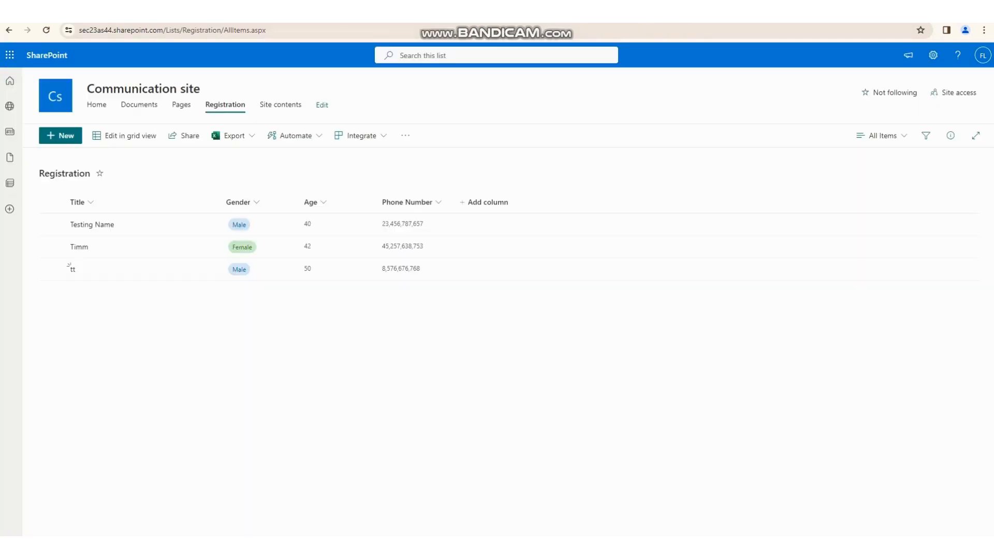
pyautogui.hotkey('ctrl', 'l')
pyautogui.press('Return')
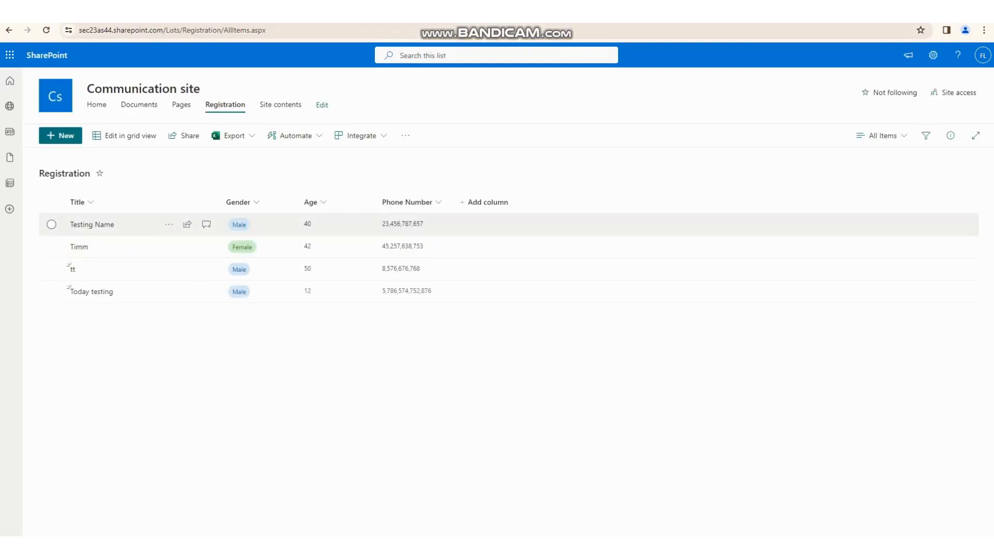
pyautogui.click(51, 224)
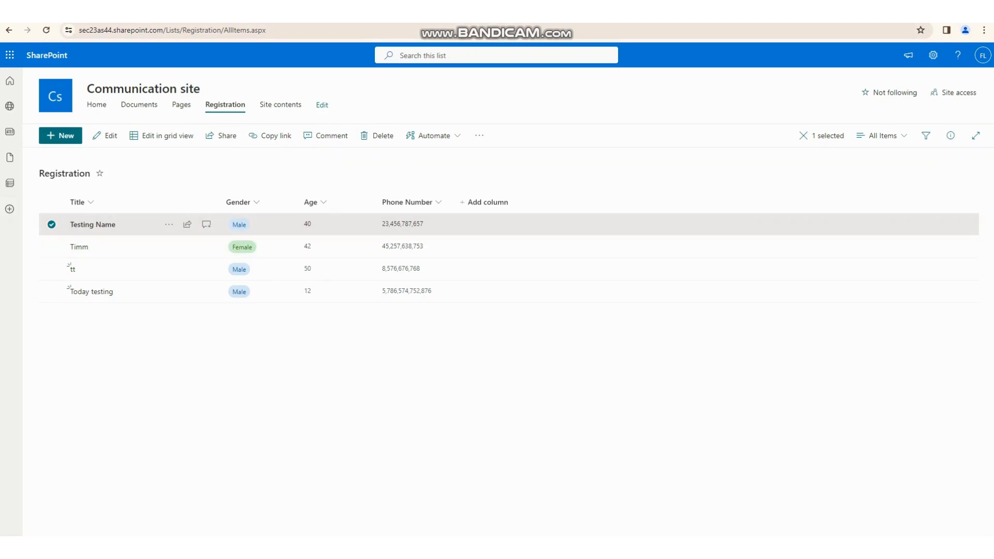
# - Return to Power Apps, close the app preview, and select Screen2 in the editor
pyautogui.hotkey('ctrl', 'Tab')
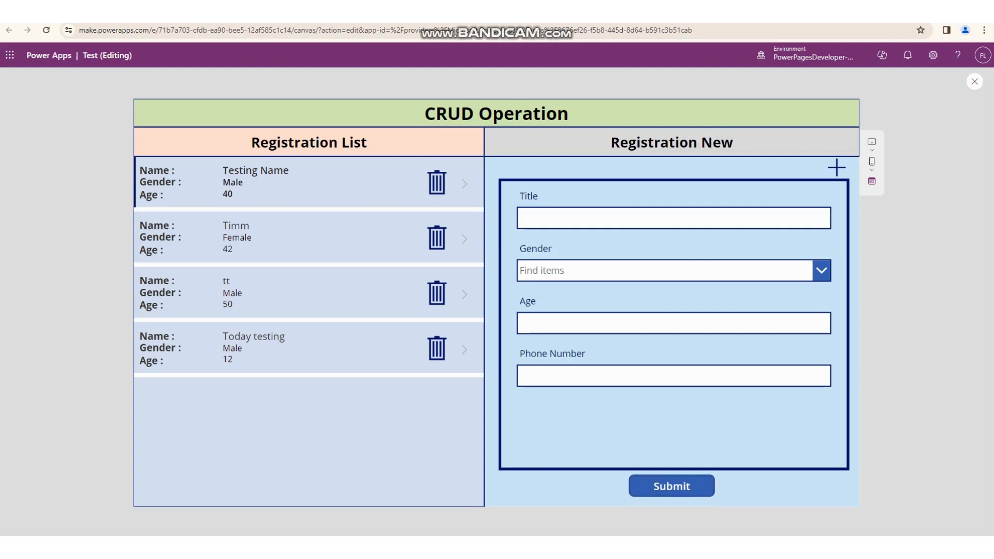
pyautogui.press('Escape')
pyautogui.click(591, 339)
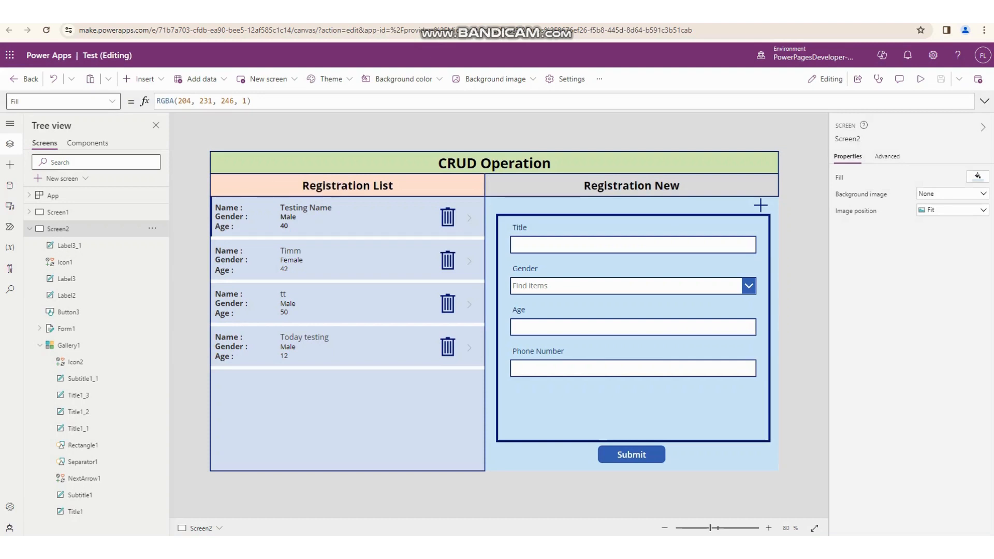
# - Examine the insertable controls, expanding the Mixed Reality and AI Builder categories, then close the list and select the registration gallery
pyautogui.click(141, 79)
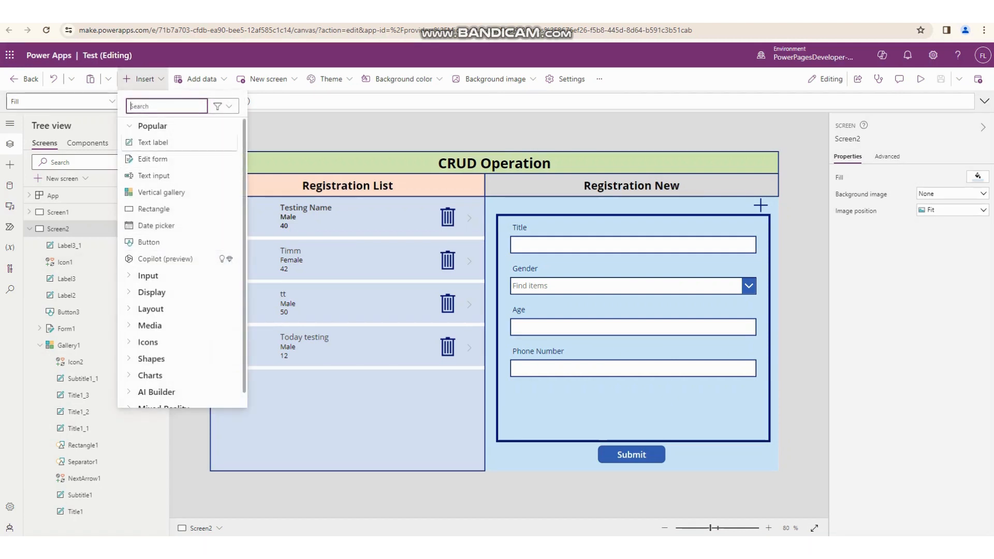
pyautogui.scroll(-1, 164, 189)
pyautogui.click(164, 395)
pyautogui.scroll(-2, 164, 386)
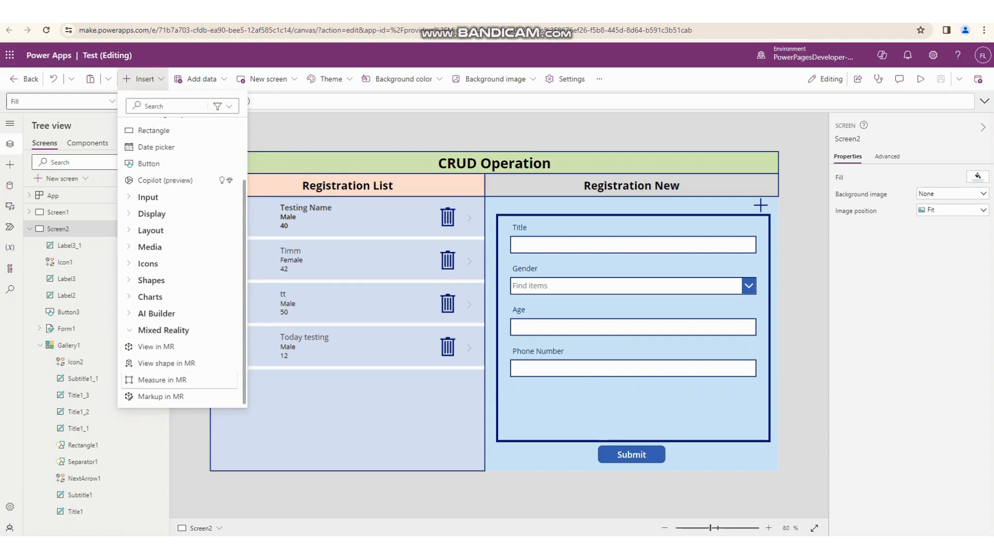
pyautogui.click(156, 313)
pyautogui.scroll(-2, 164, 313)
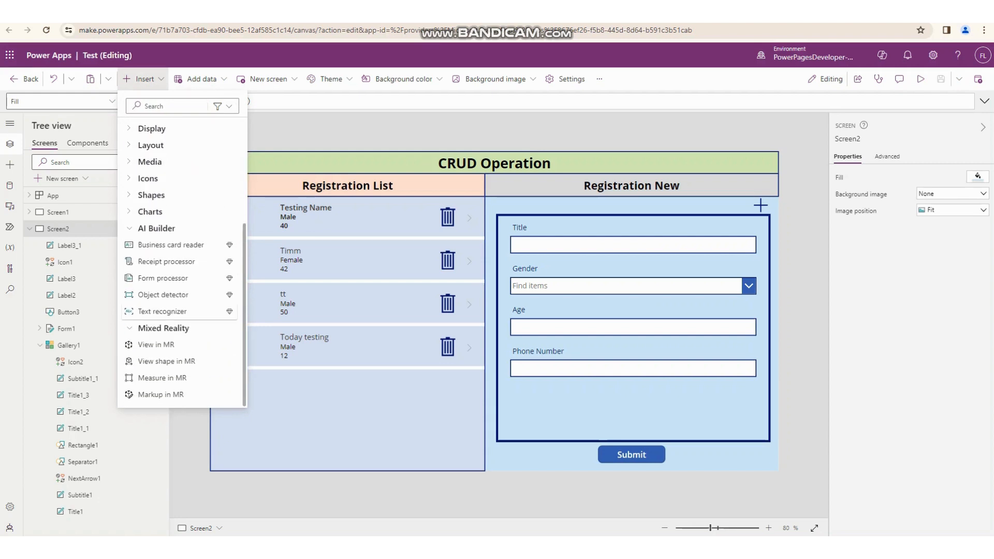
pyautogui.scroll(4, 164, 311)
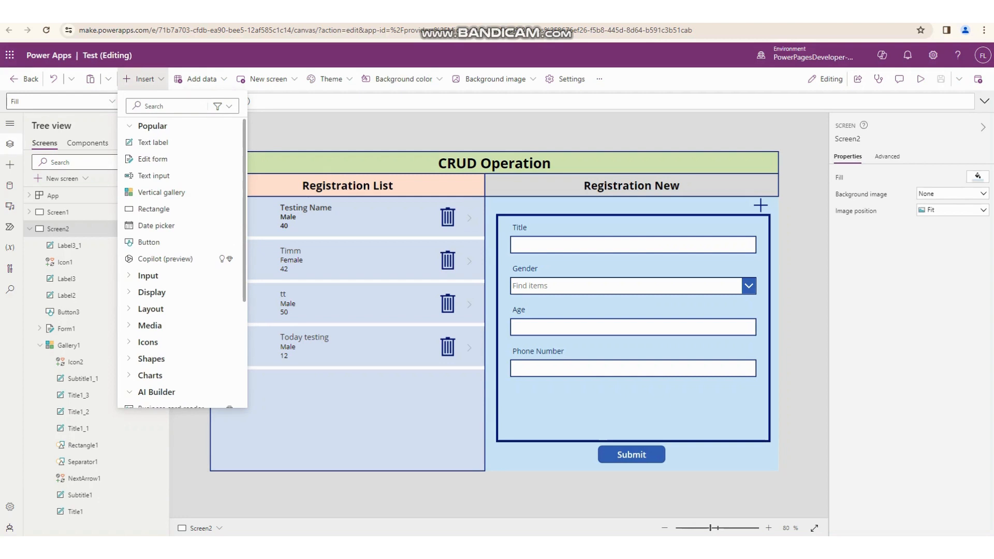
pyautogui.click(221, 207)
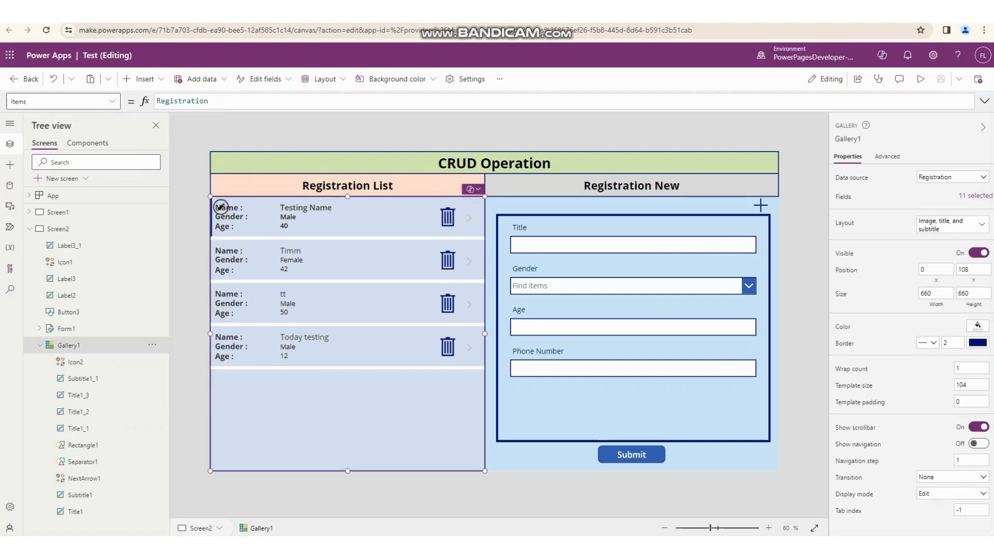
pyautogui.click(920, 78)
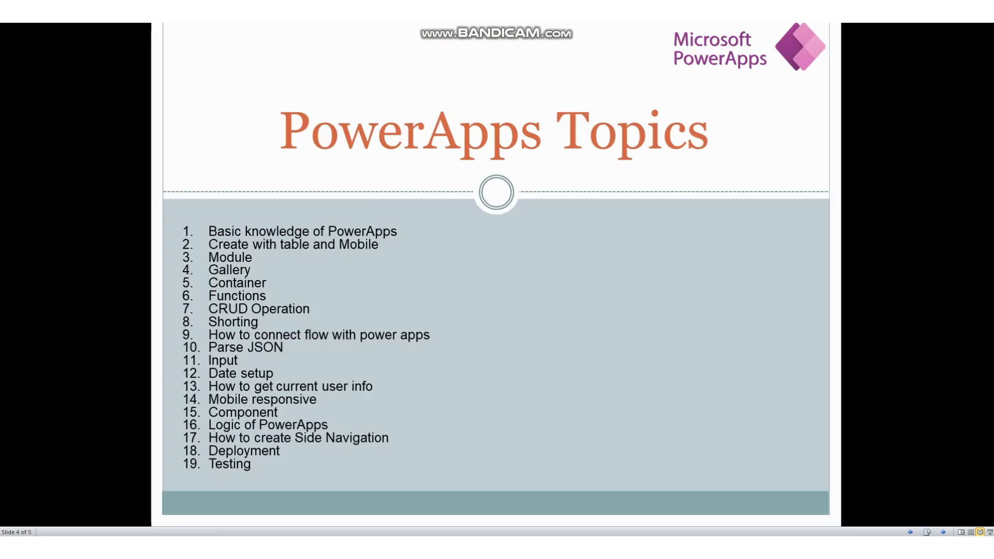
pyautogui.press('Right')
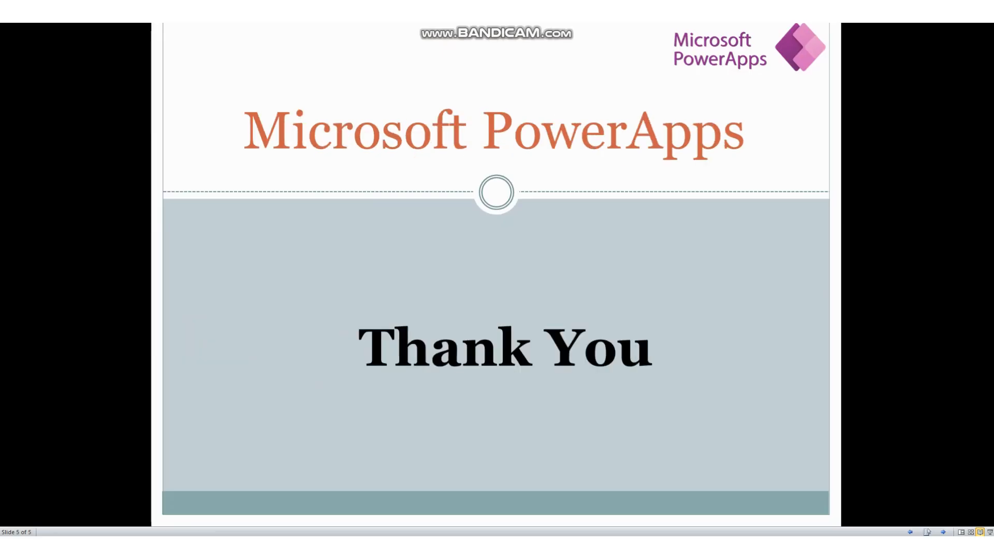